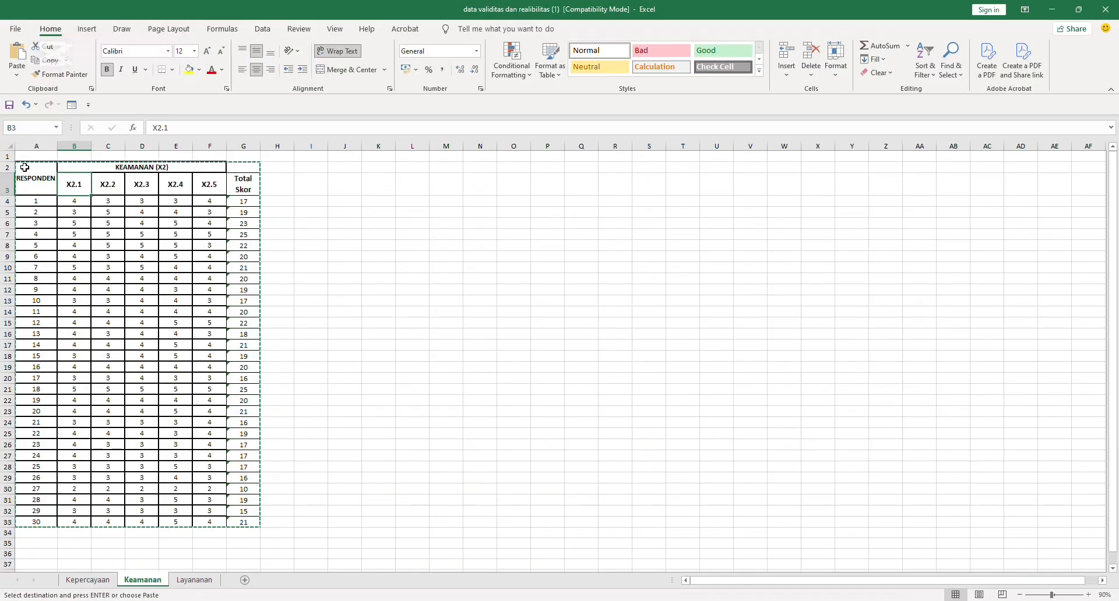
# Copy range A2:G33 of the Keamanan sheet and paste it with variable names into the empty SPSS dataset
pyautogui.moveTo(25, 168); pyautogui.dragTo(251, 523)
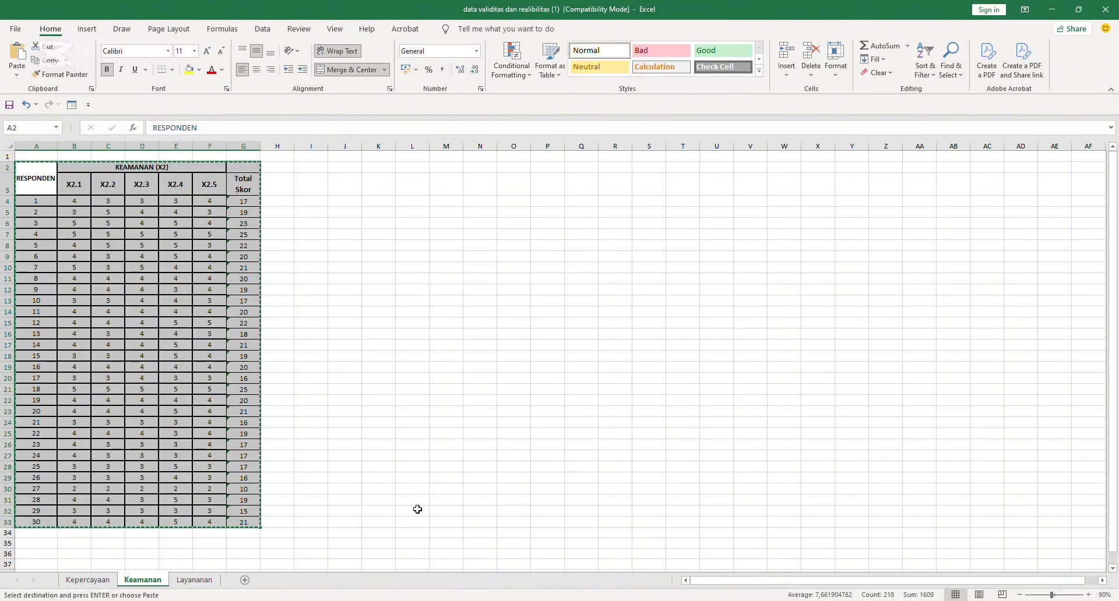
pyautogui.click(314, 393)
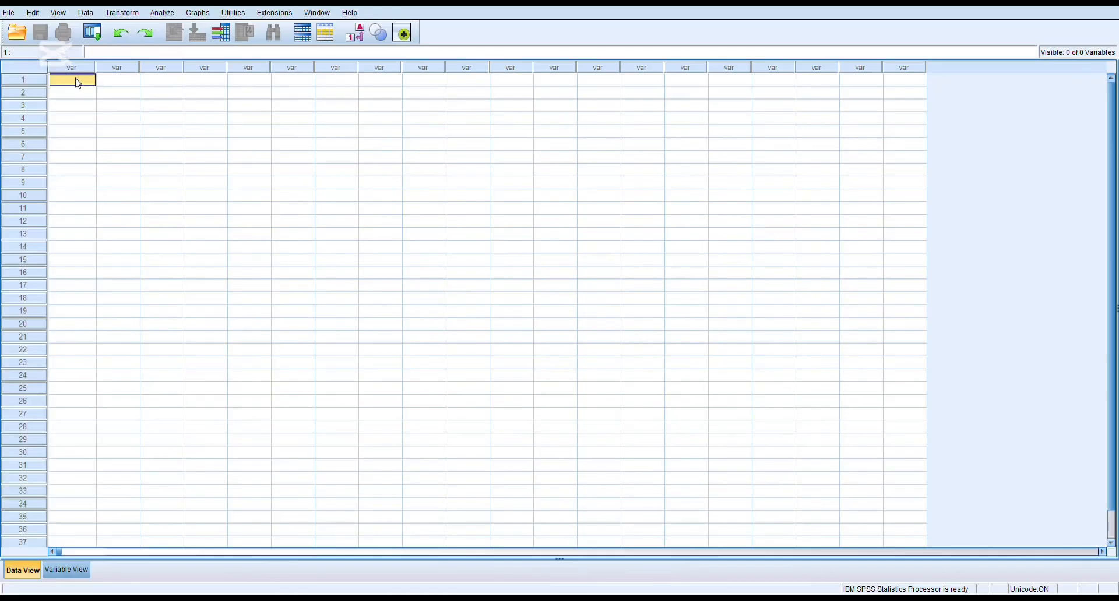
pyautogui.rightClick(78, 83)
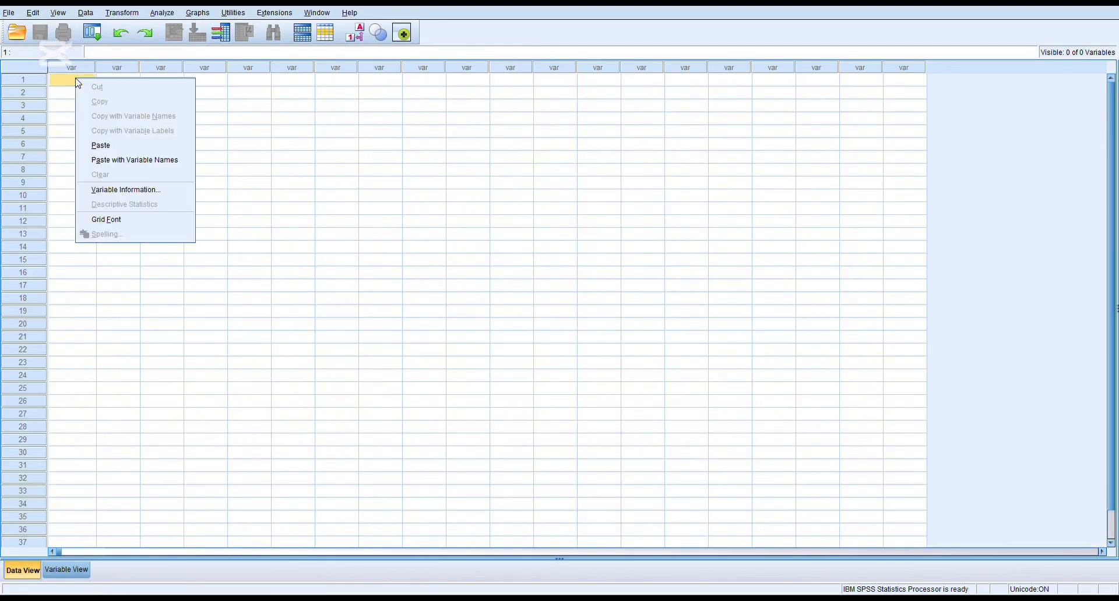
pyautogui.click(123, 161)
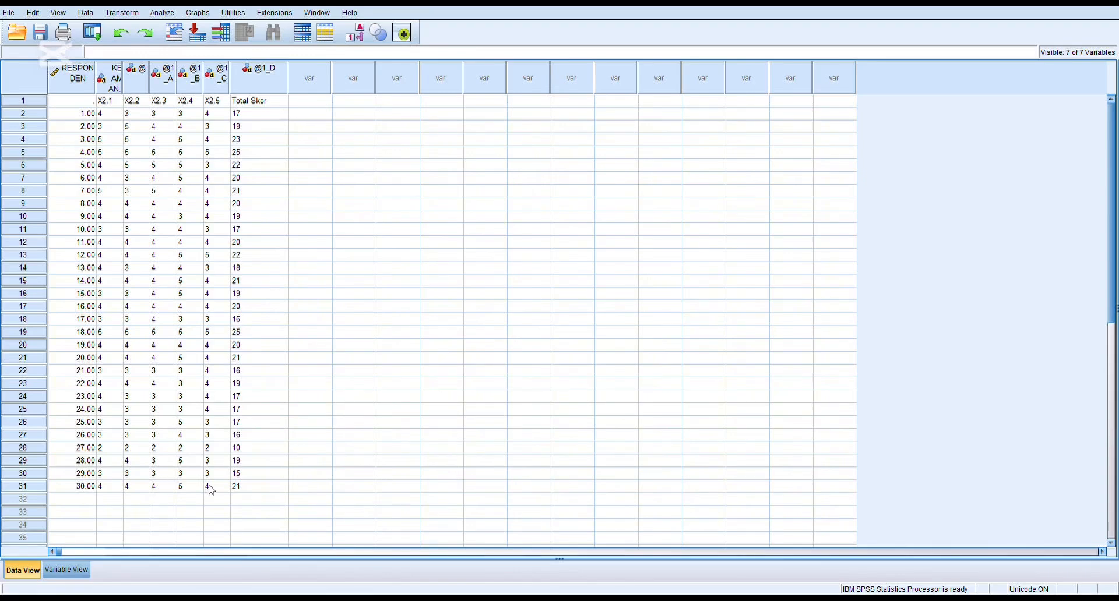
pyautogui.hotkey('ctrl', 't')
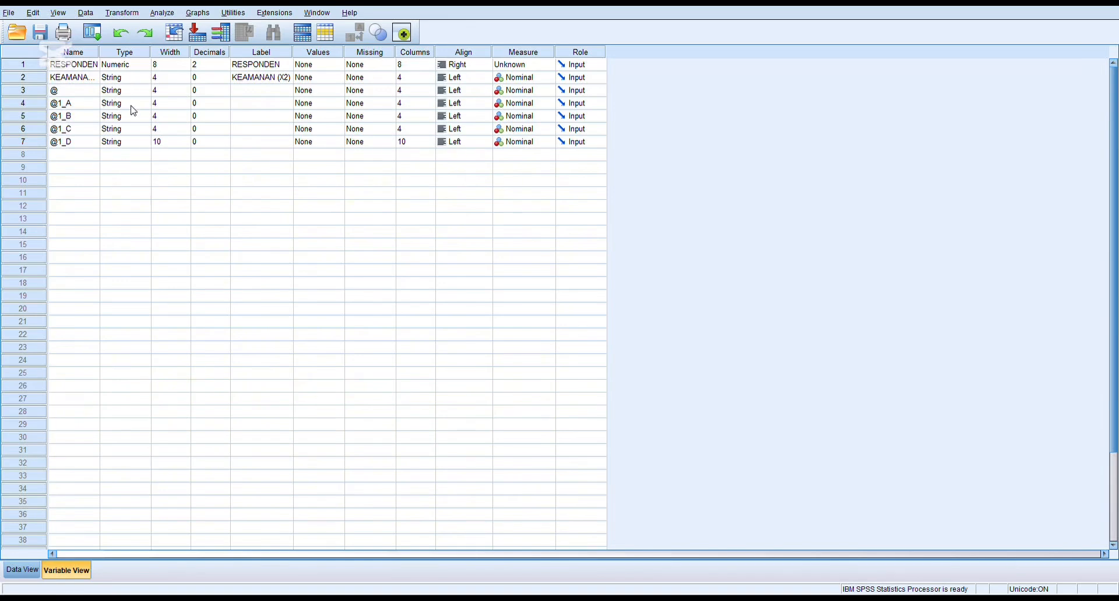
pyautogui.click(140, 79)
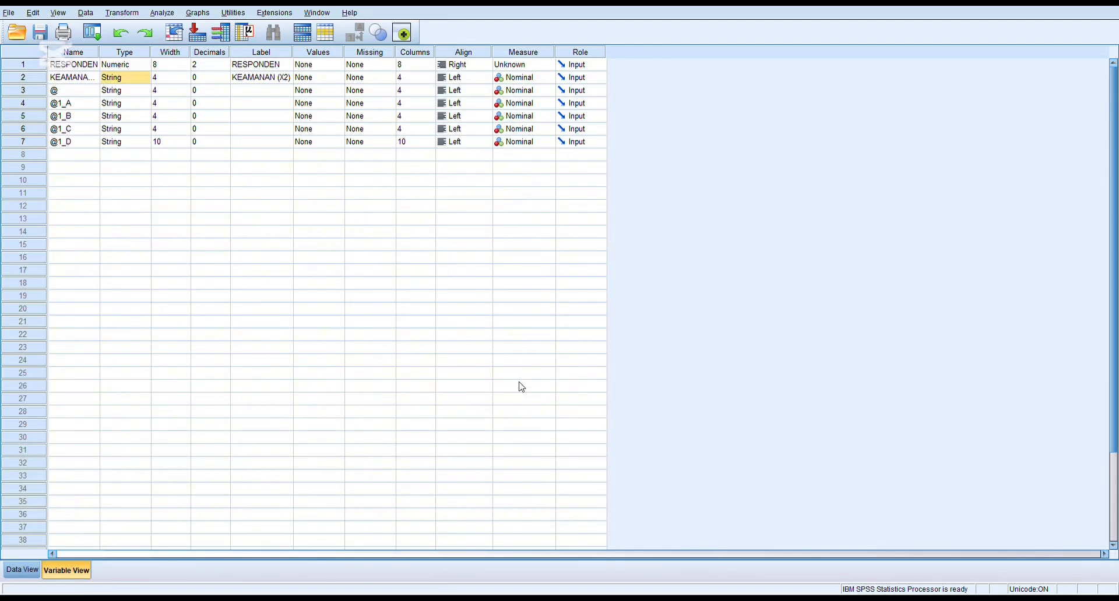
pyautogui.write('Numeric')
pyautogui.click(137, 92)
pyautogui.write('Numeric')
pyautogui.click(105, 107)
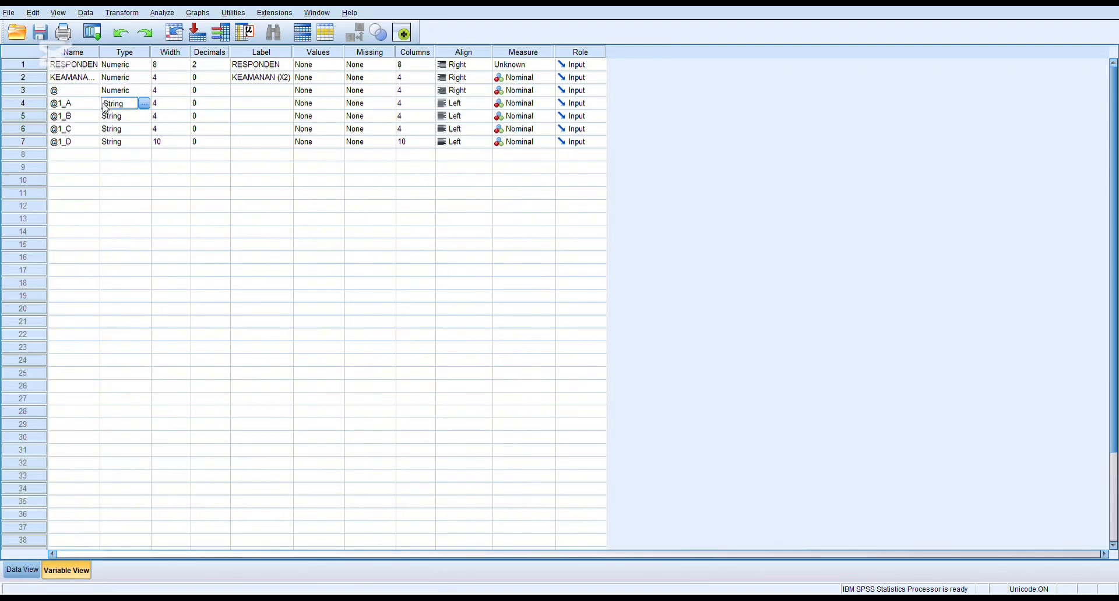
pyautogui.hotkey('ctrl', 'v')
pyautogui.press('Down')
pyautogui.hotkey('ctrl', 'v')
pyautogui.press('Down')
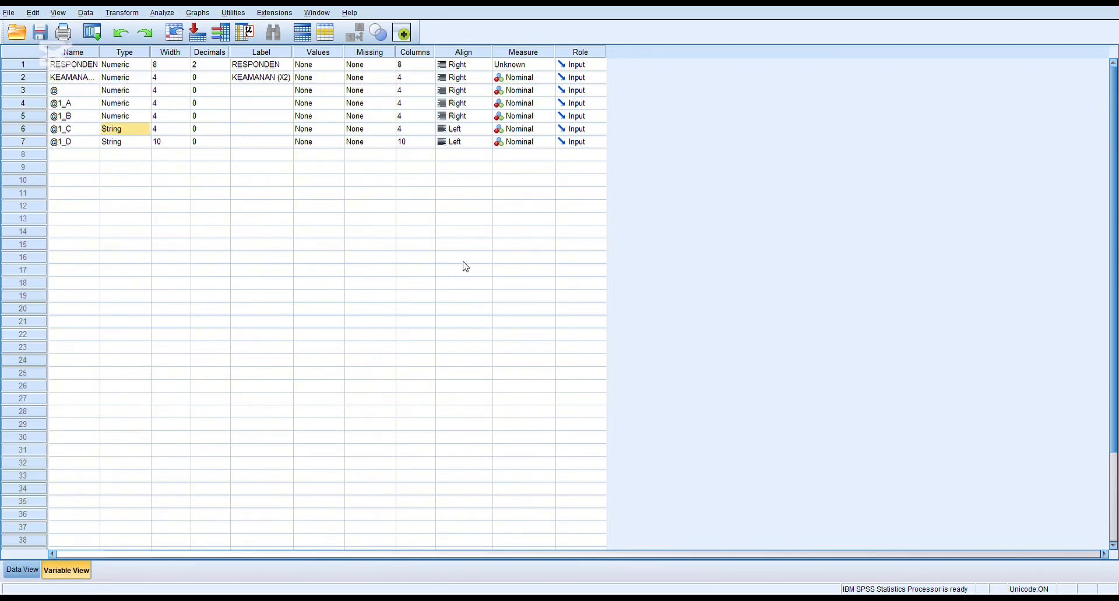
pyautogui.hotkey('ctrl', 'v')
pyautogui.press('Down')
pyautogui.hotkey('ctrl', 'v')
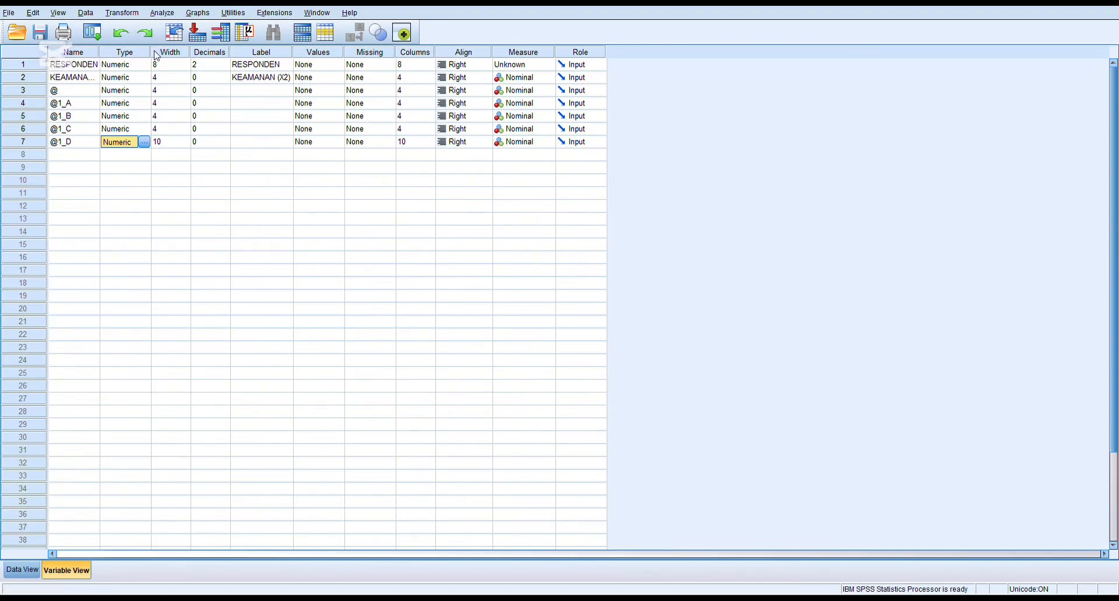
pyautogui.click(522, 67)
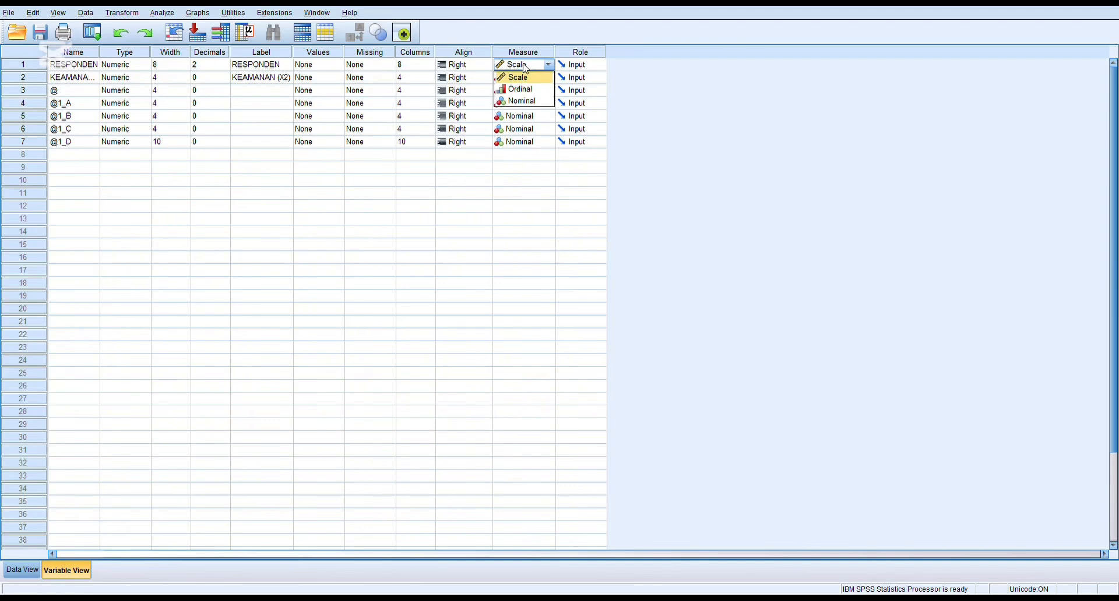
pyautogui.doubleClick(524, 76)
pyautogui.doubleClick(524, 89)
pyautogui.doubleClick(523, 103)
pyautogui.doubleClick(522, 116)
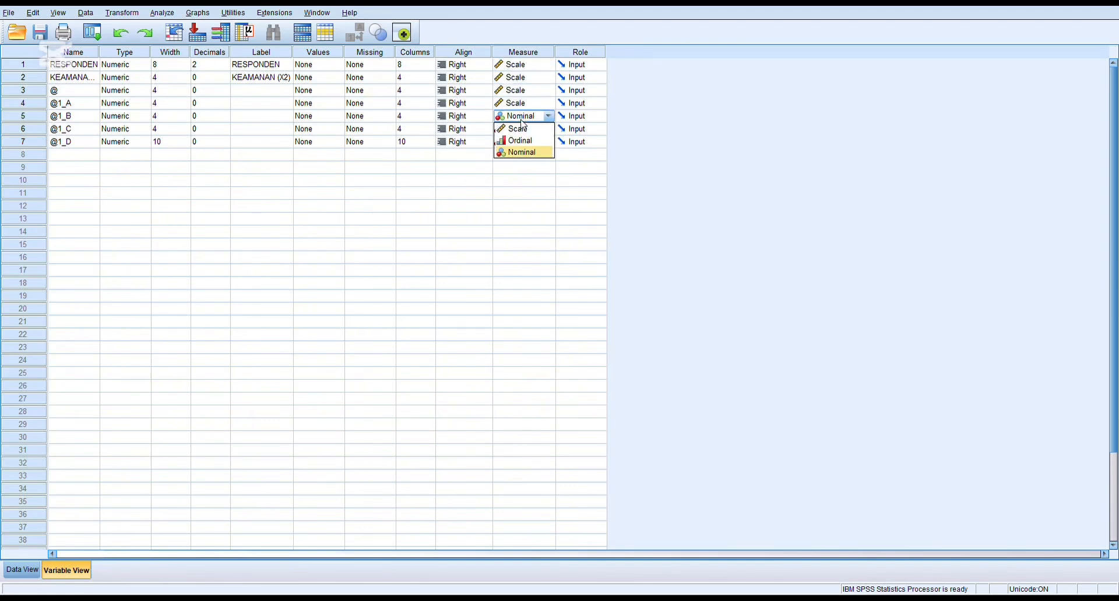
pyautogui.doubleClick(522, 128)
pyautogui.doubleClick(523, 141)
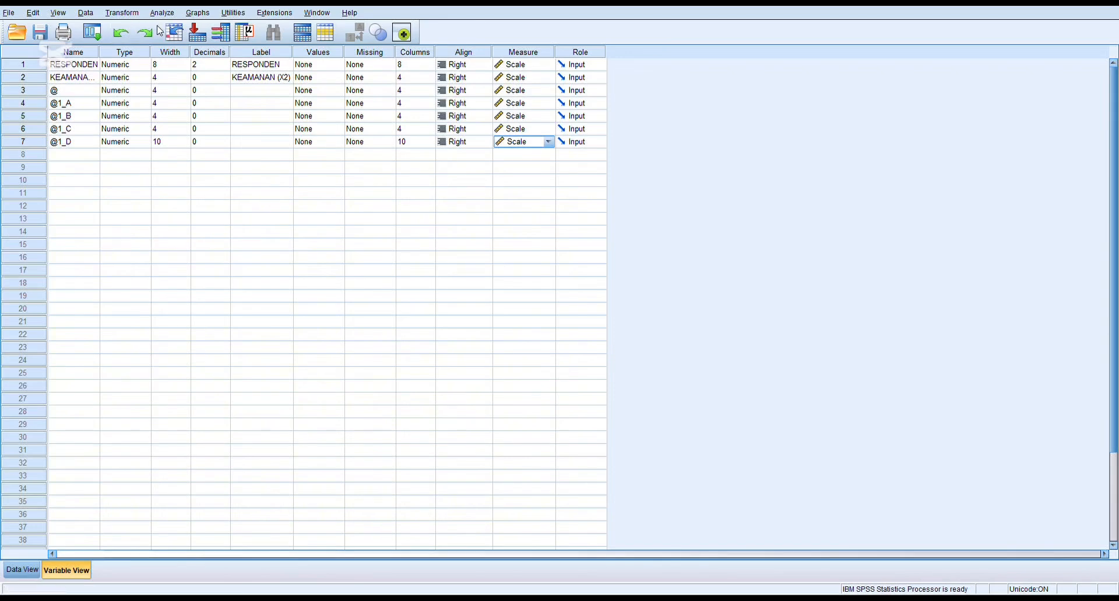
# Start a Reliability Analysis and add the five question variables X1.1 to X1.5 as its items
pyautogui.click(162, 14)
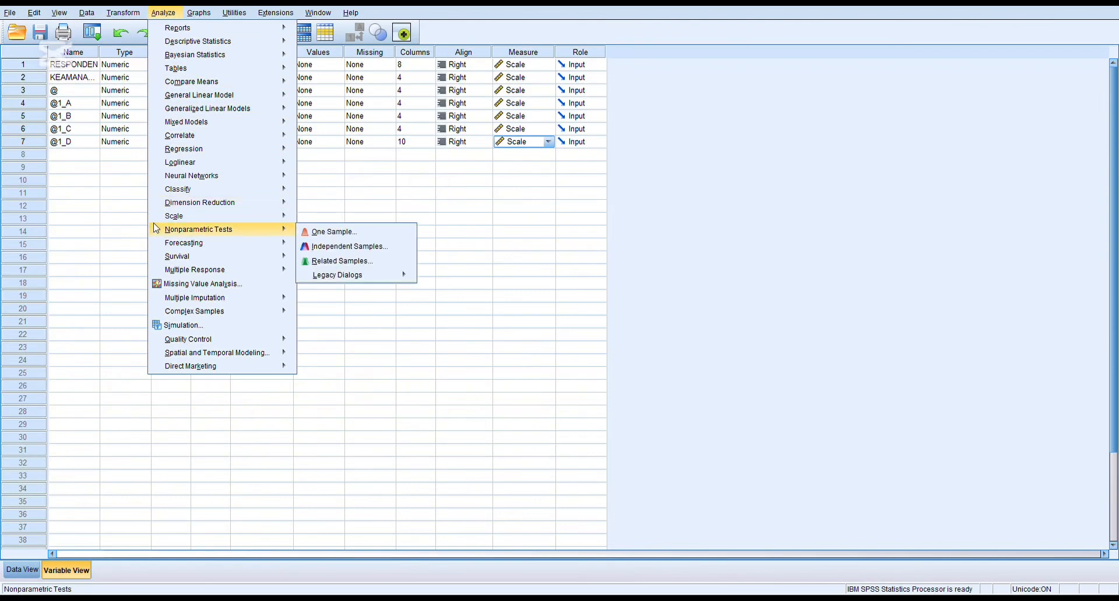
pyautogui.moveTo(160, 222)
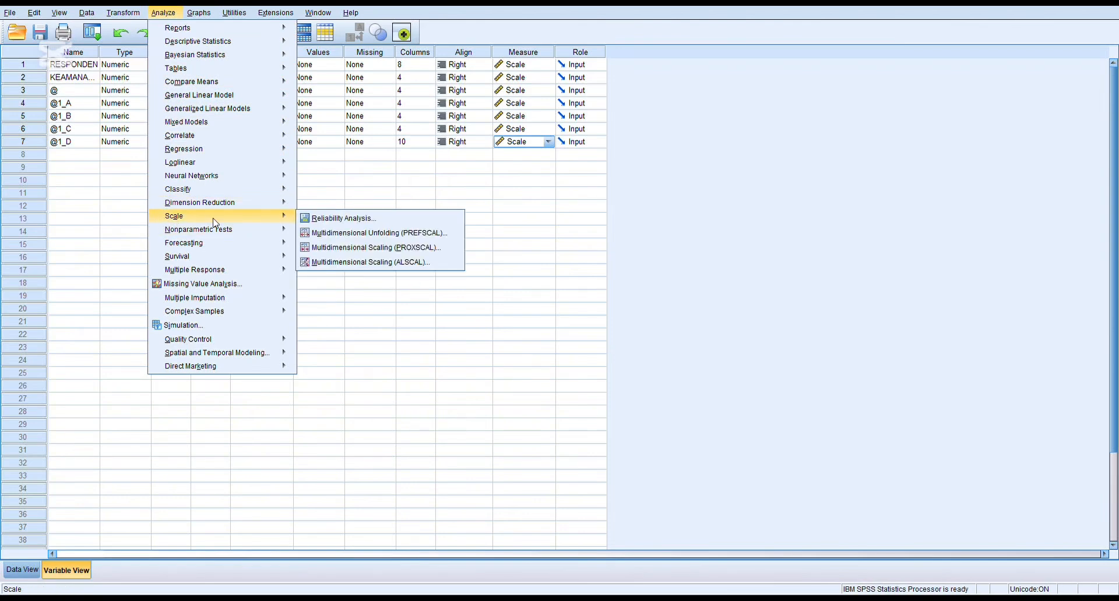
pyautogui.click(319, 222)
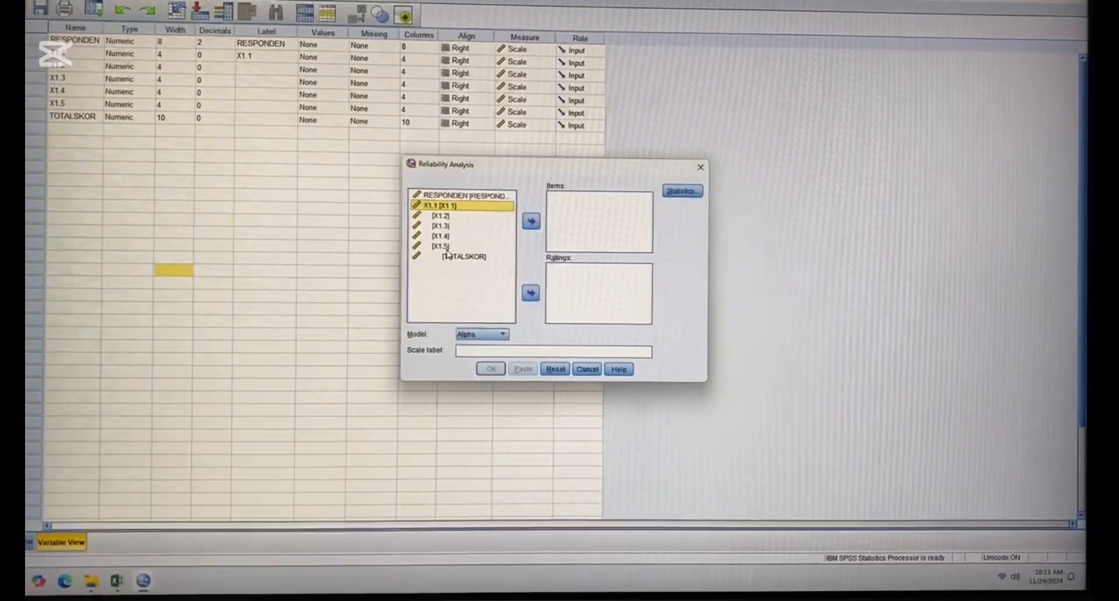
pyautogui.keyDown('shift'); pyautogui.click(445, 249); pyautogui.keyUp('shift')
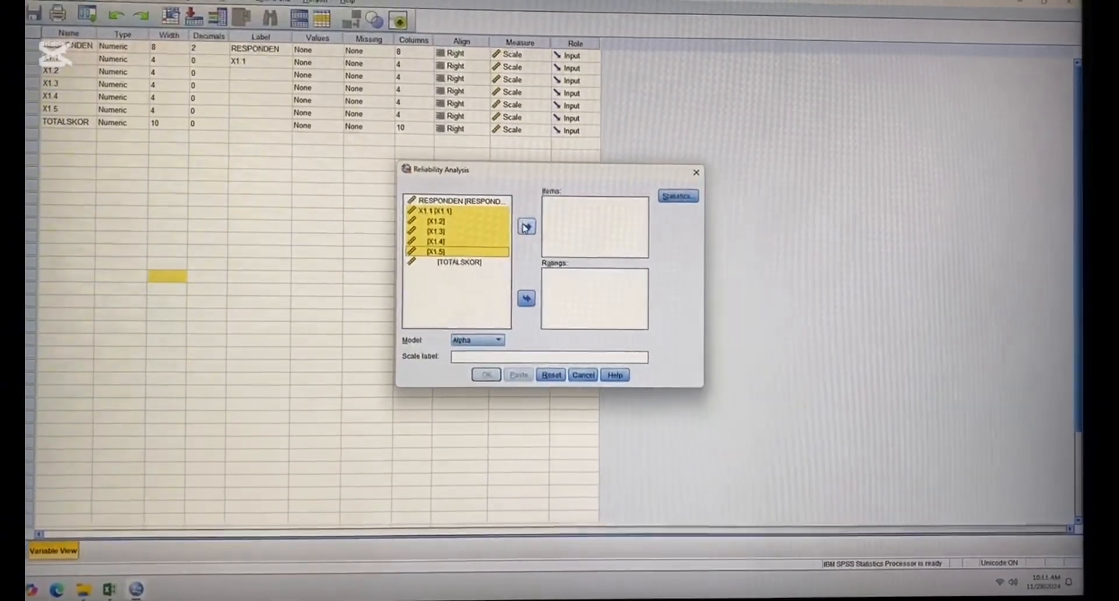
pyautogui.click(523, 226)
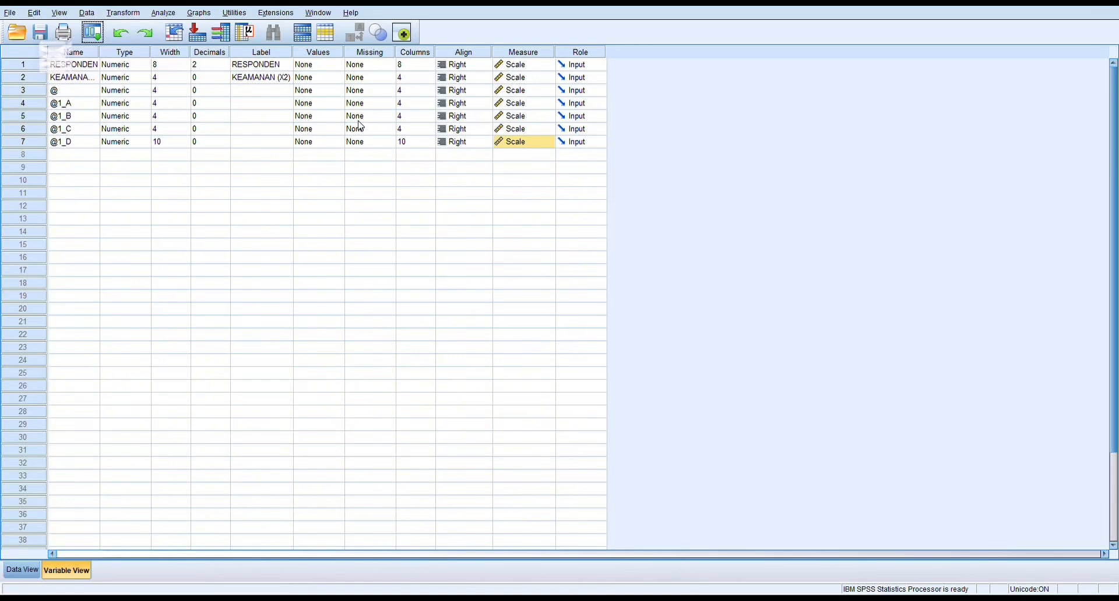
# Start a Bivariate Correlations analysis and add X1.1 to X1.5 and TOTALSKOR as its variables
pyautogui.click(163, 13)
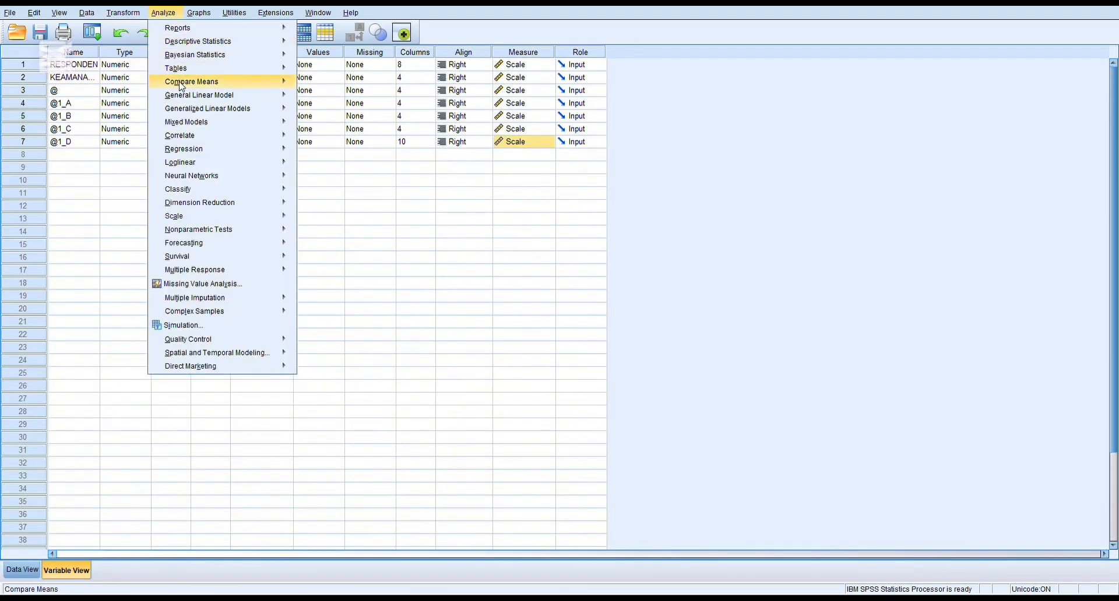
pyautogui.moveTo(194, 136)
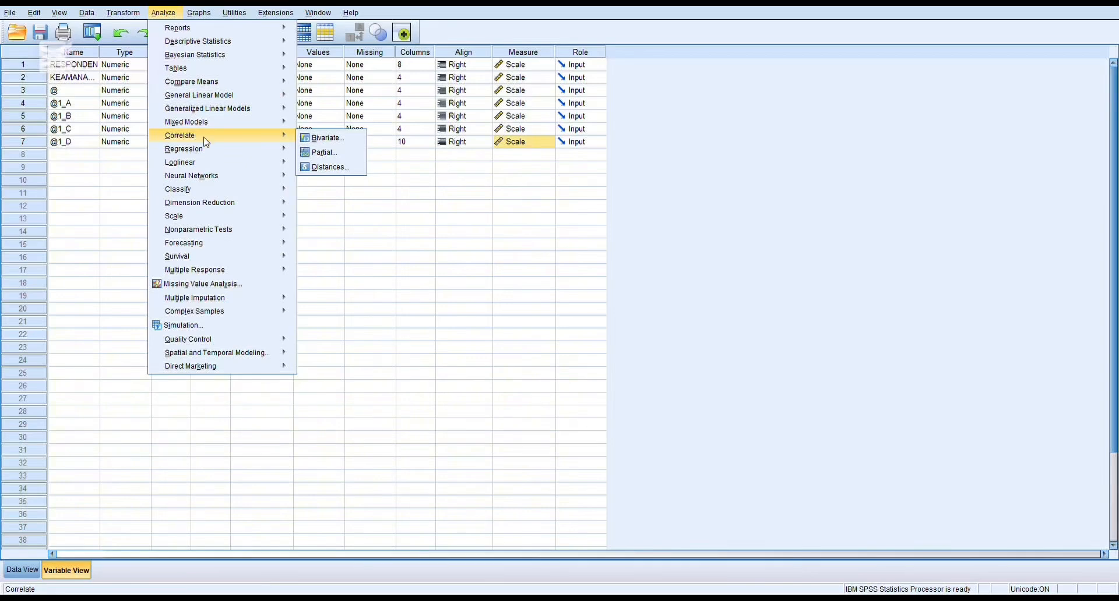
pyautogui.click(307, 138)
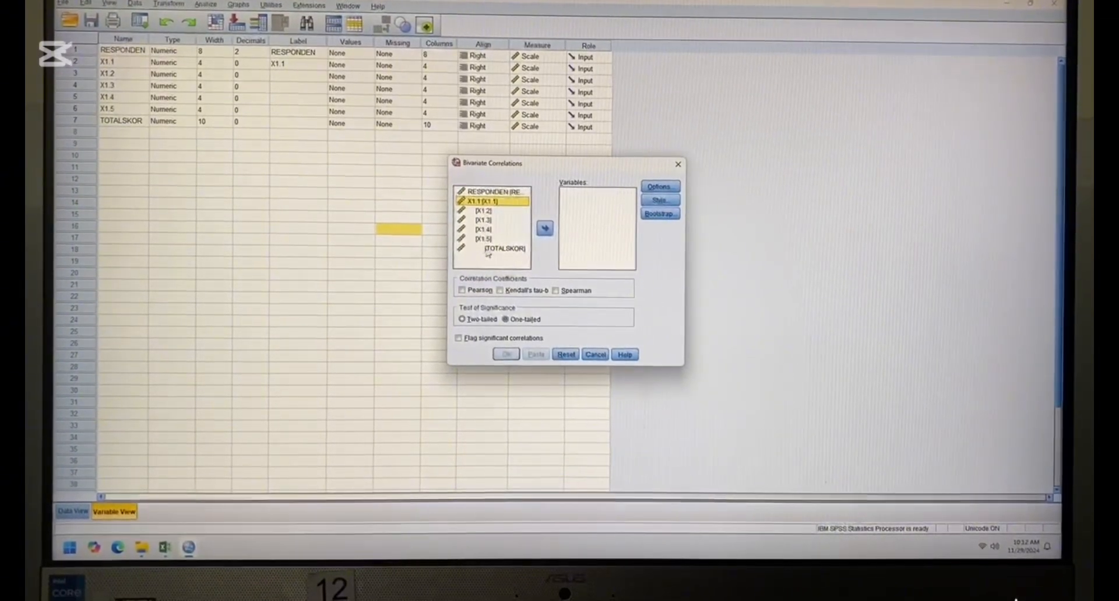
pyautogui.click(489, 249)
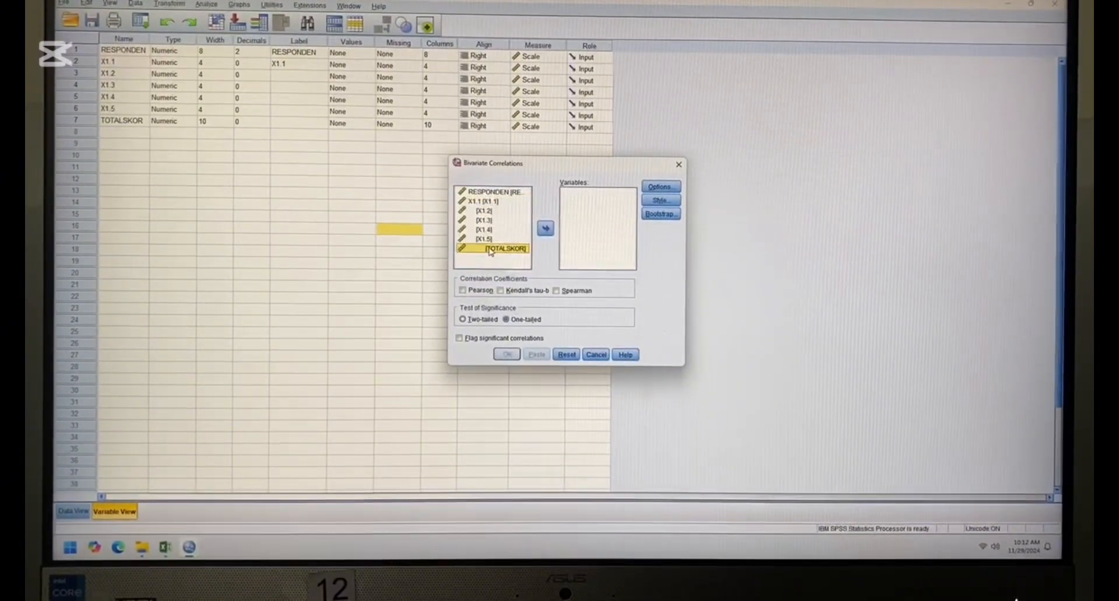
pyautogui.click(494, 201)
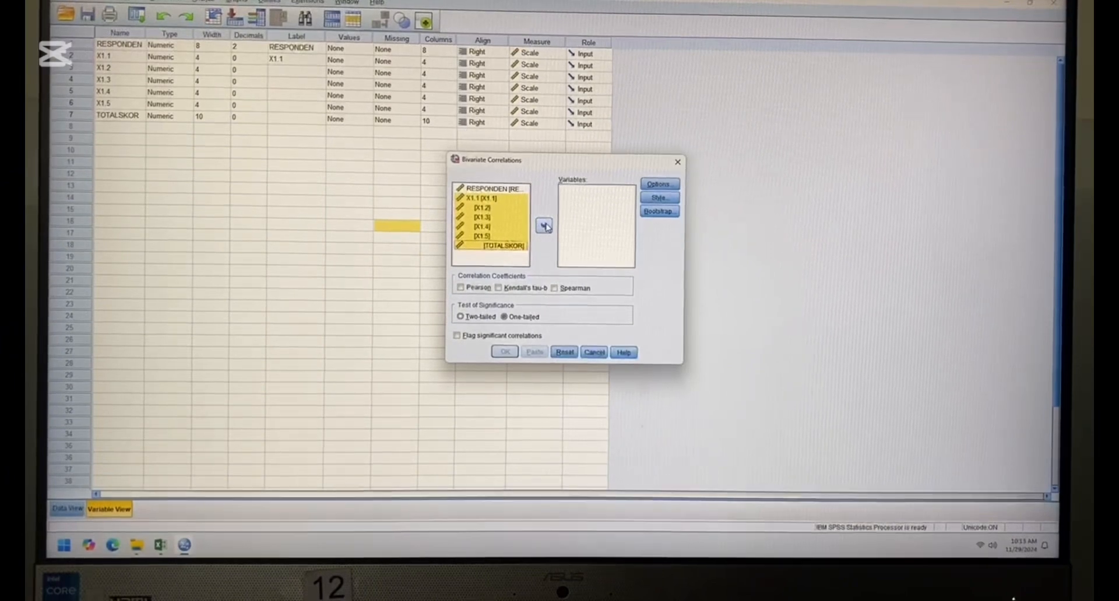
pyautogui.click(544, 227)
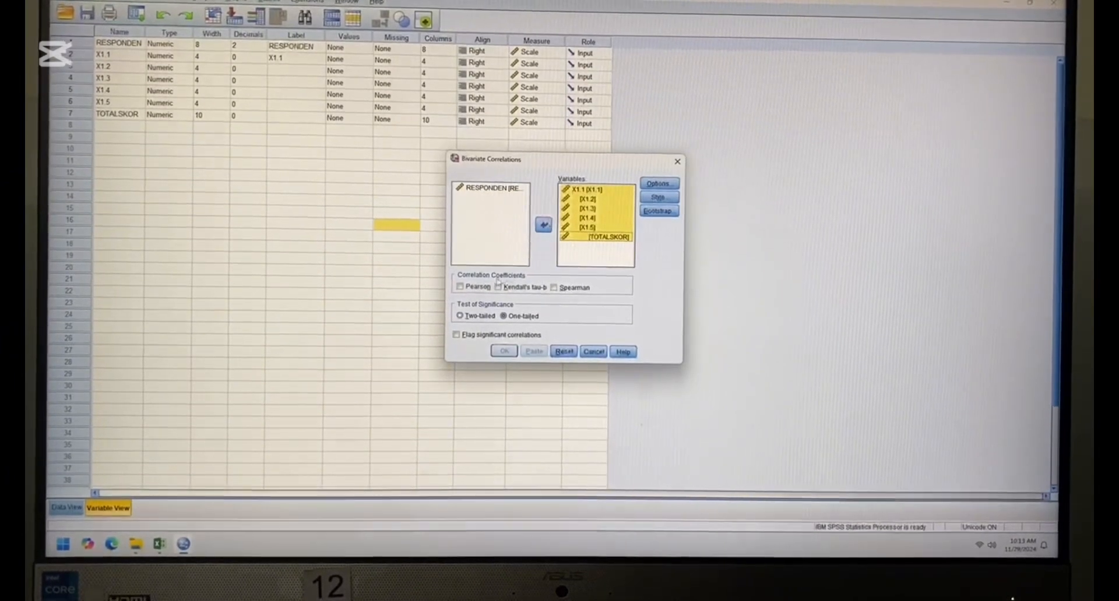
# Run the correlations with the Pearson coefficient, a two-tailed significance test and significant correlations flagged
pyautogui.click(461, 287)
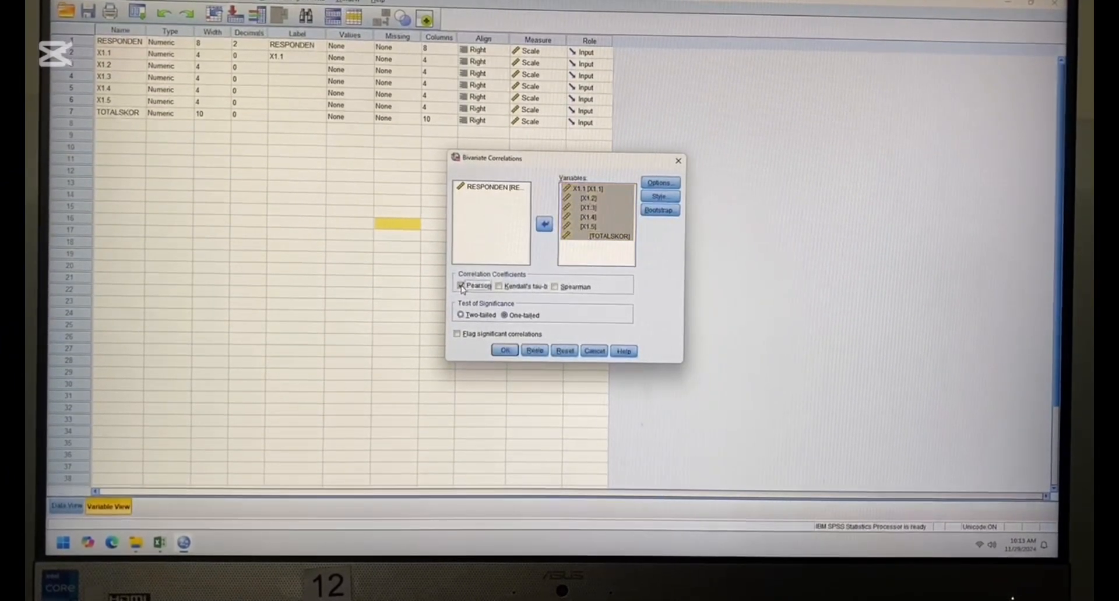
pyautogui.click(466, 315)
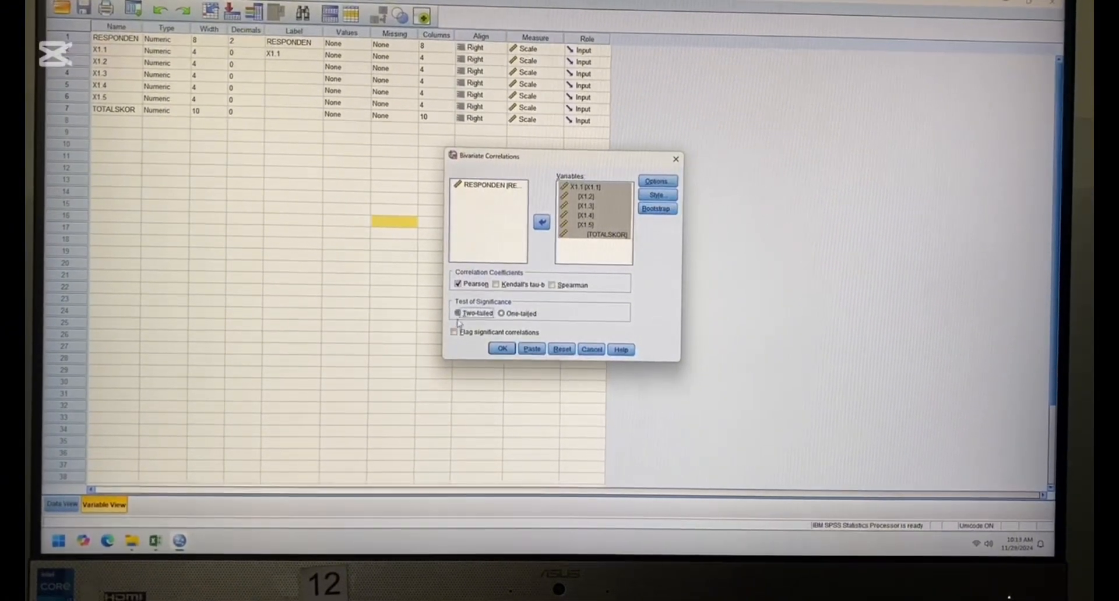
pyautogui.click(455, 333)
pyautogui.click(454, 331)
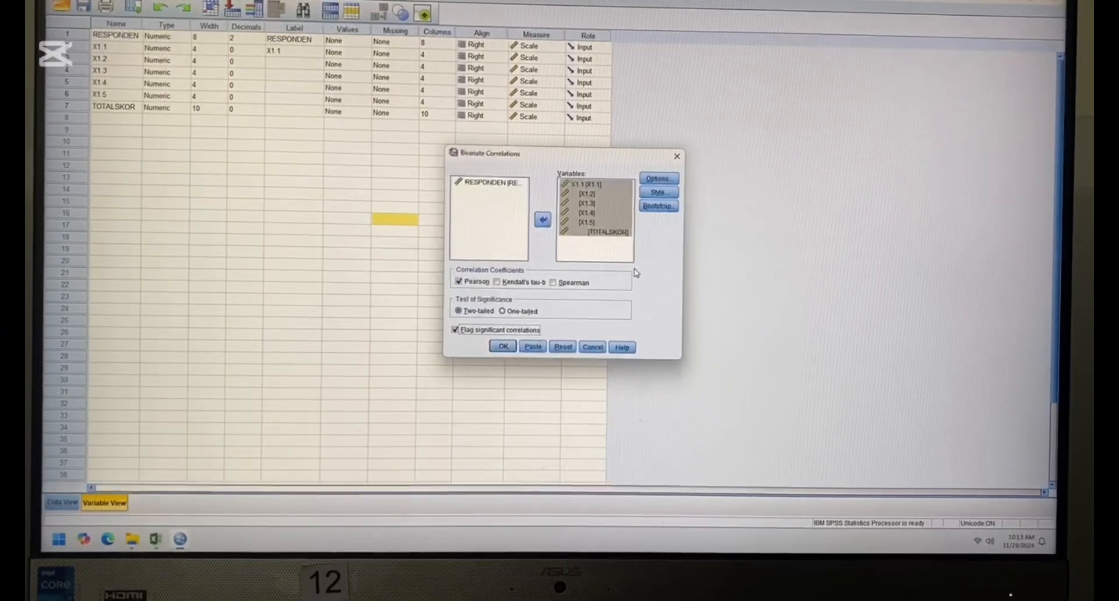
pyautogui.click(512, 347)
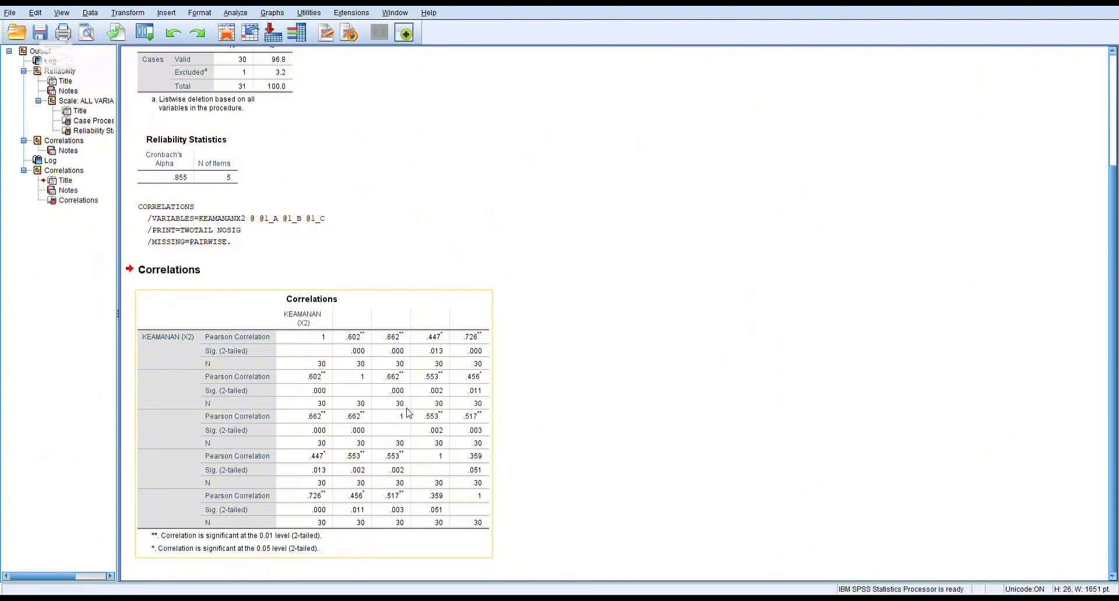
# Return to the dataset and start an Explore analysis with X1.1 to X1.5 as the dependent variables
pyautogui.hotkey('alt', 'Tab')
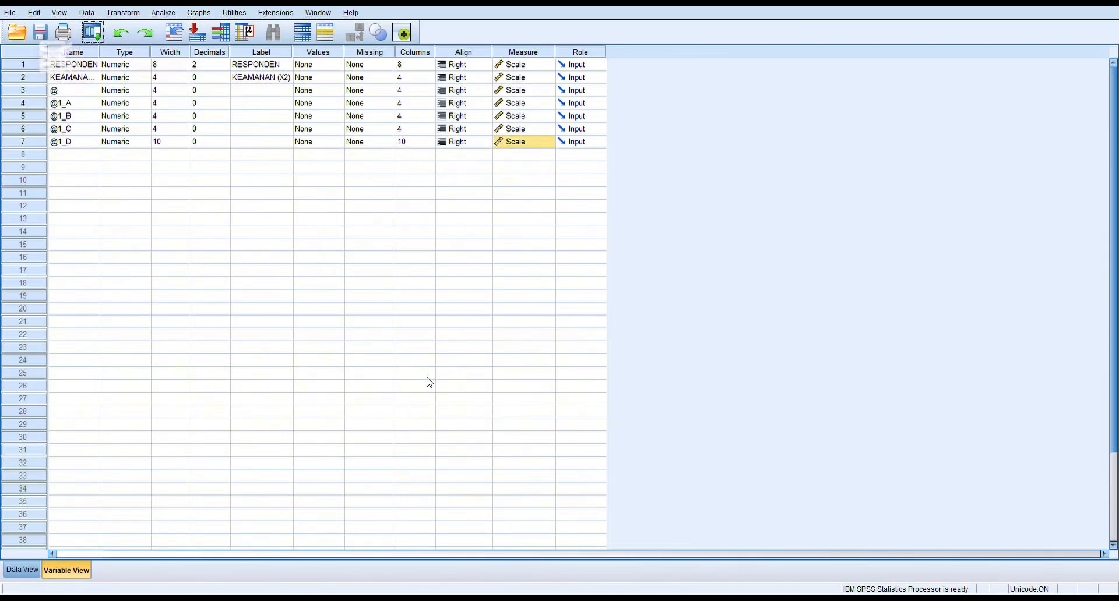
pyautogui.click(163, 13)
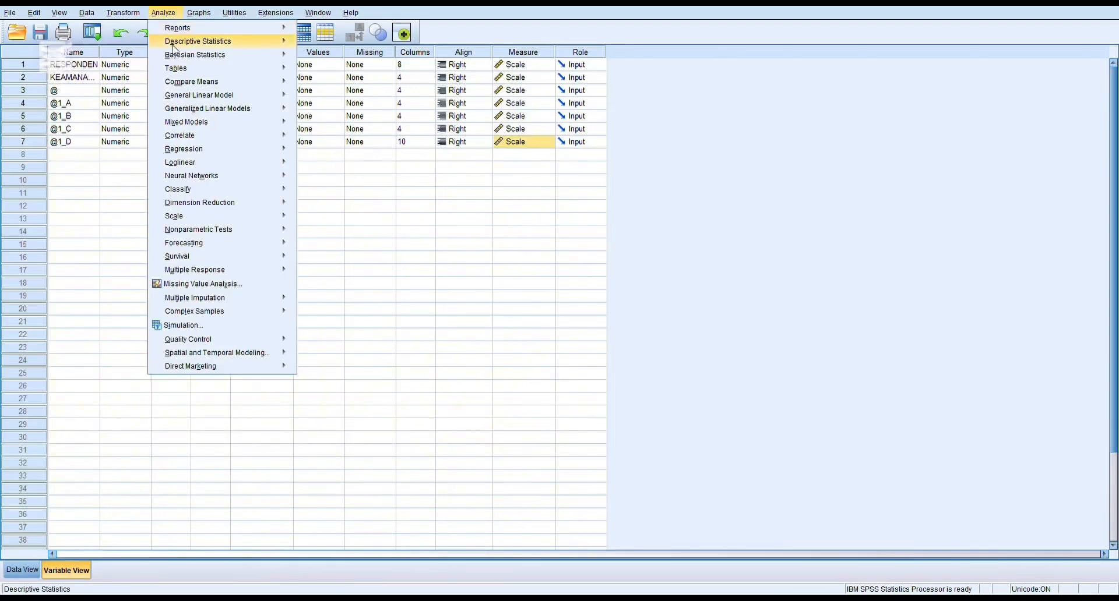
pyautogui.moveTo(173, 46)
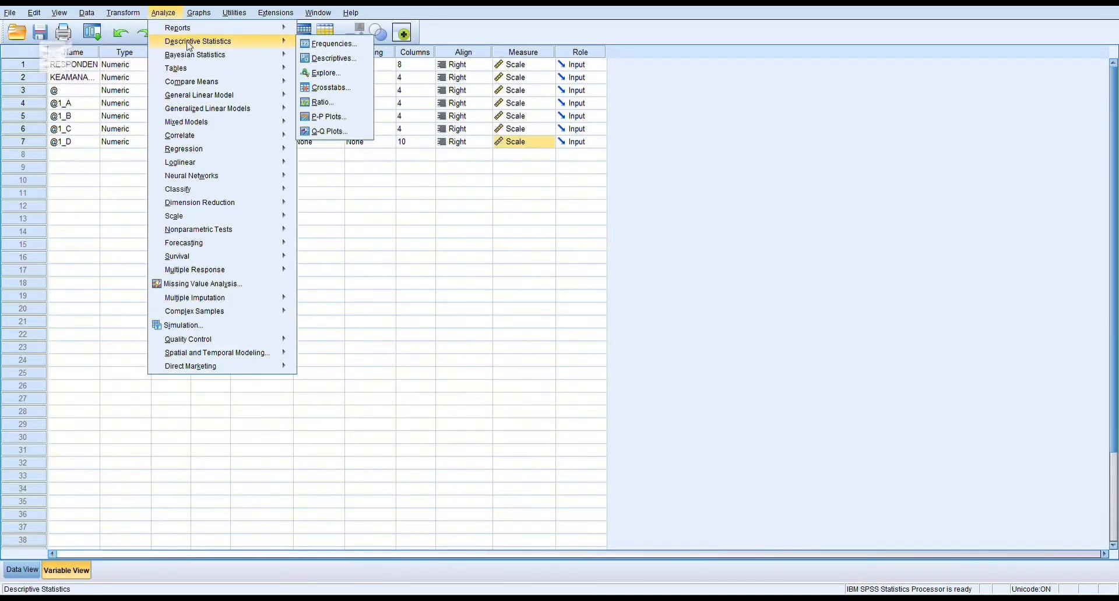
pyautogui.click(313, 75)
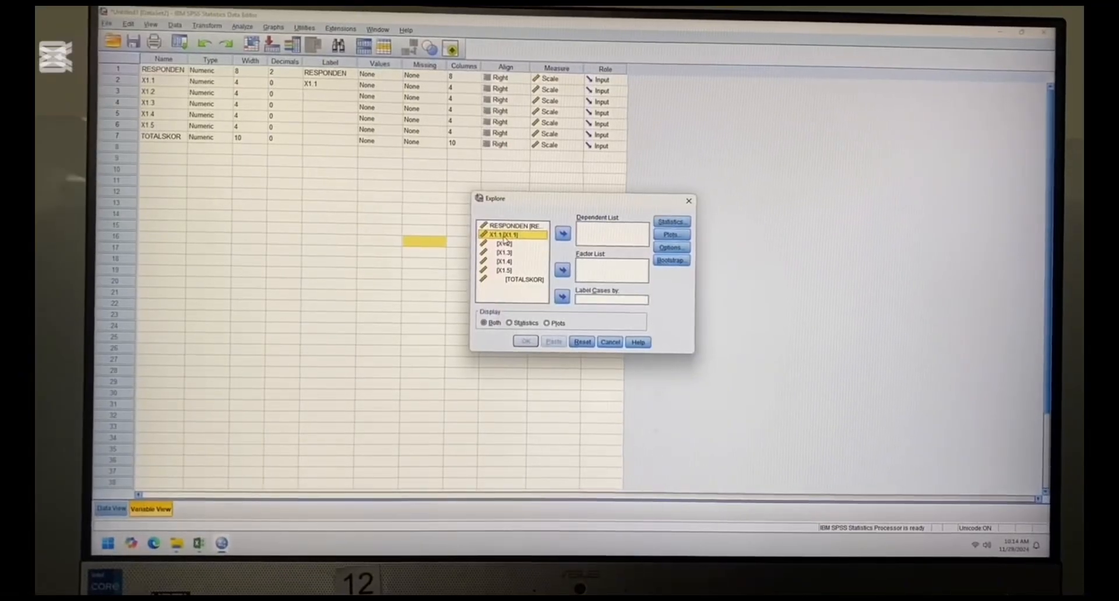
pyautogui.keyDown('shift'); pyautogui.click(508, 270); pyautogui.keyUp('shift')
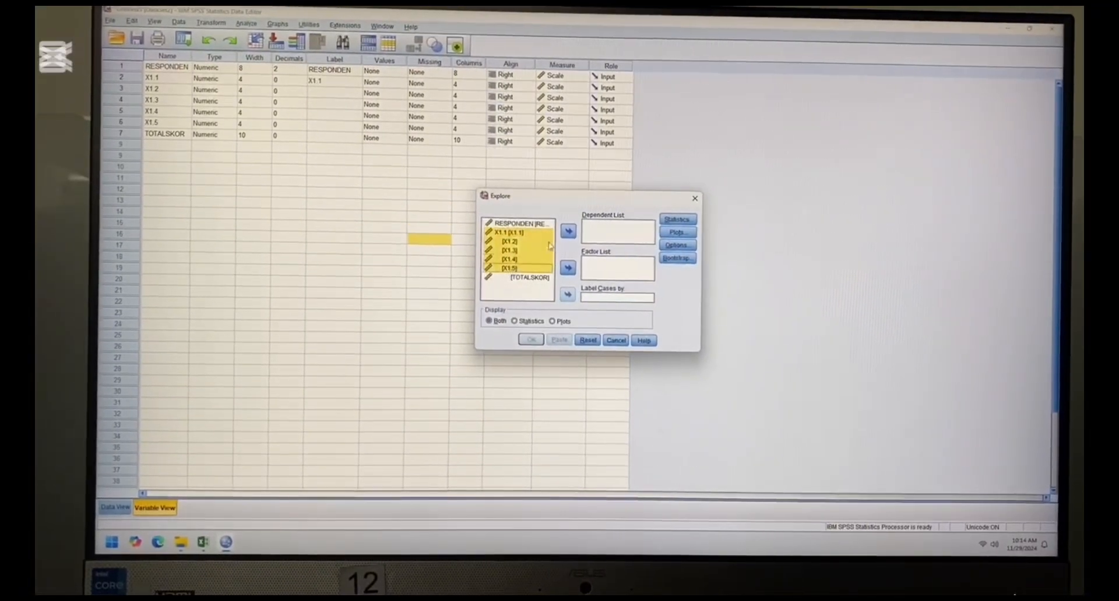
pyautogui.click(567, 236)
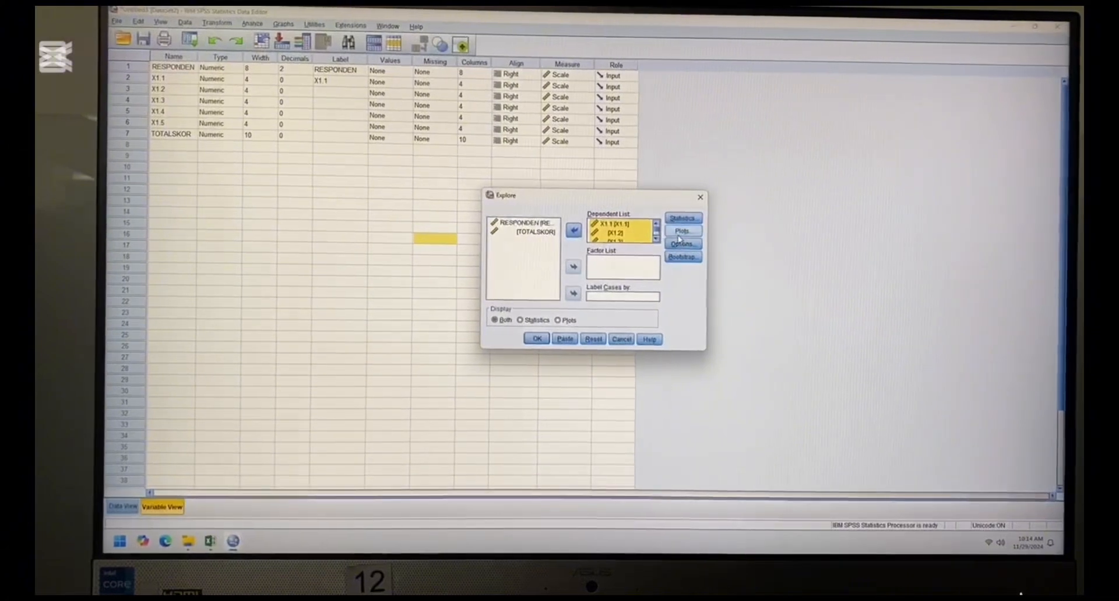
# Include normality plots with tests in the Explore analysis and run it
pyautogui.click(677, 232)
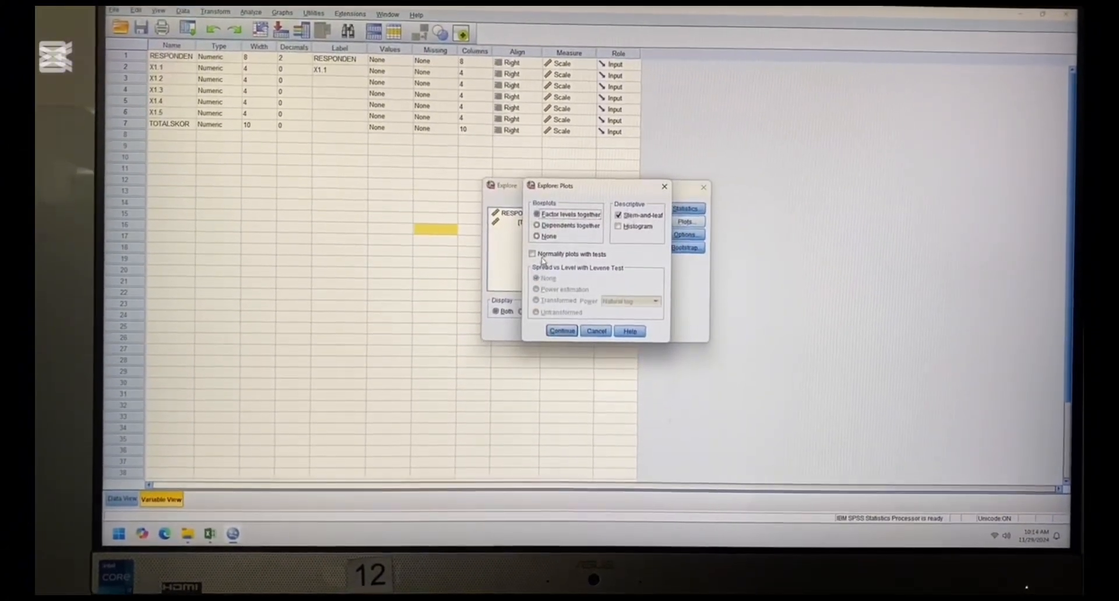
pyautogui.click(533, 258)
pyautogui.click(551, 331)
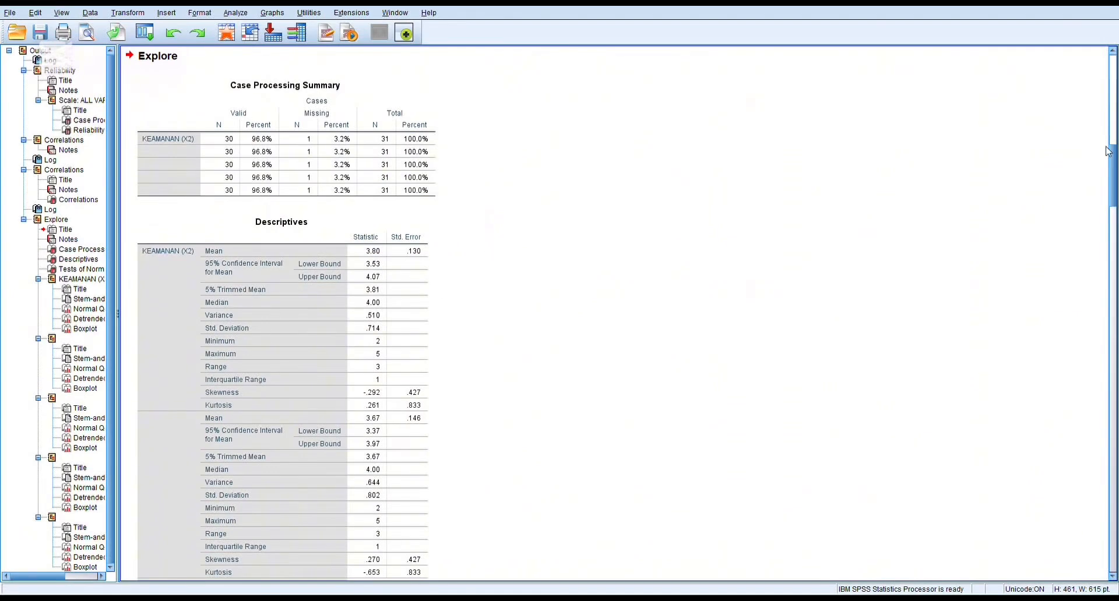
# Examine the Kolmogorov-Smirnov and Shapiro-Wilk significance values in the Tests of Normality table for KEAMANAN (X2)
pyautogui.moveTo(1114, 155); pyautogui.dragTo(1116, 260)
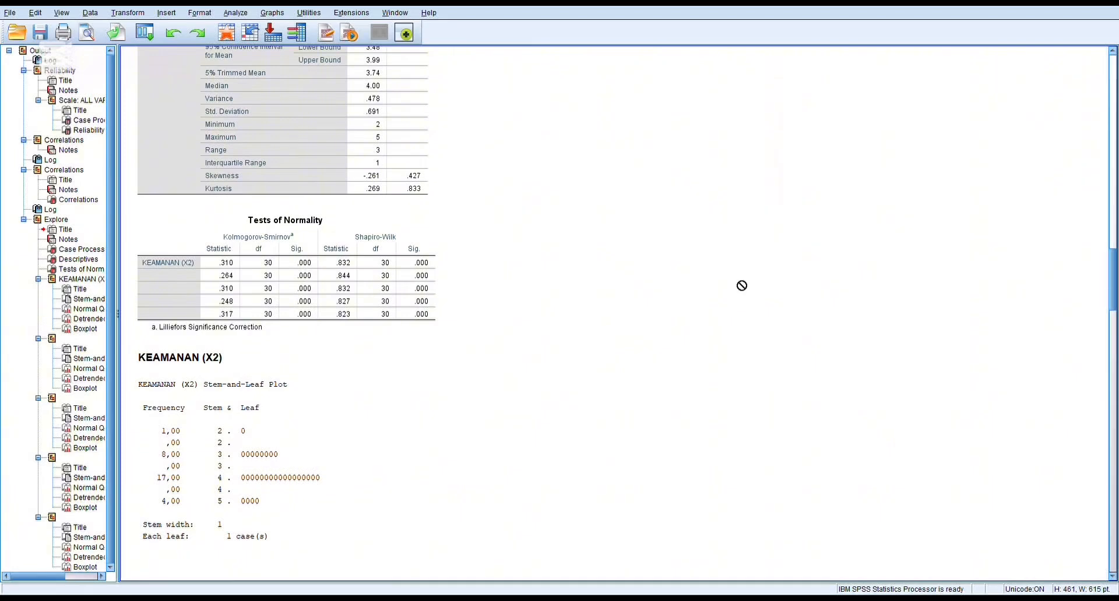
pyautogui.click(242, 247)
pyautogui.moveTo(344, 222); pyautogui.dragTo(379, 216)
pyautogui.click(418, 249)
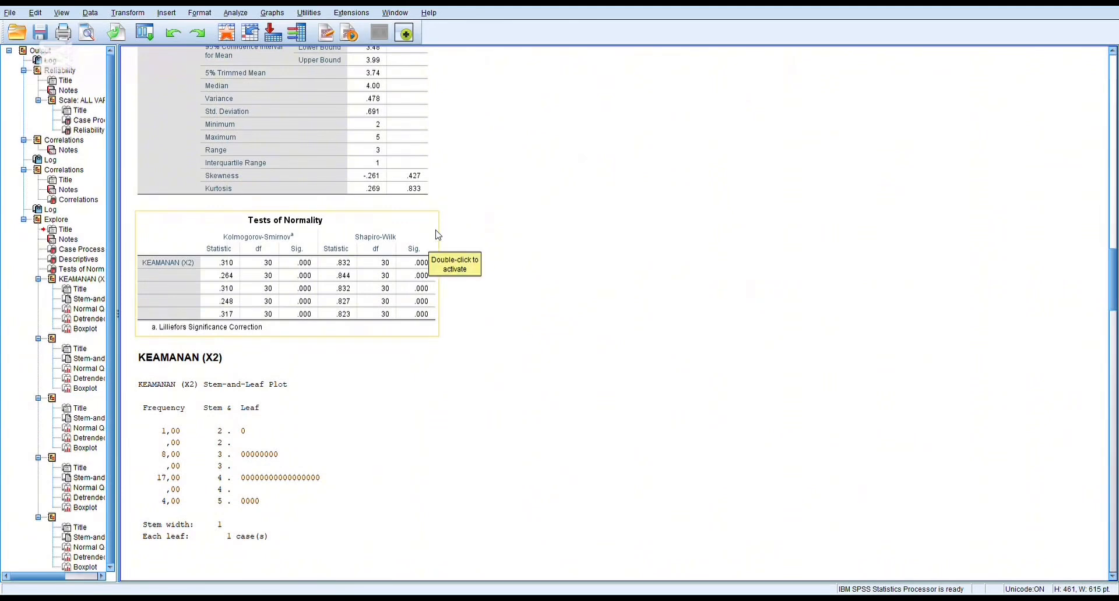
pyautogui.moveTo(436, 233); pyautogui.dragTo(462, 245)
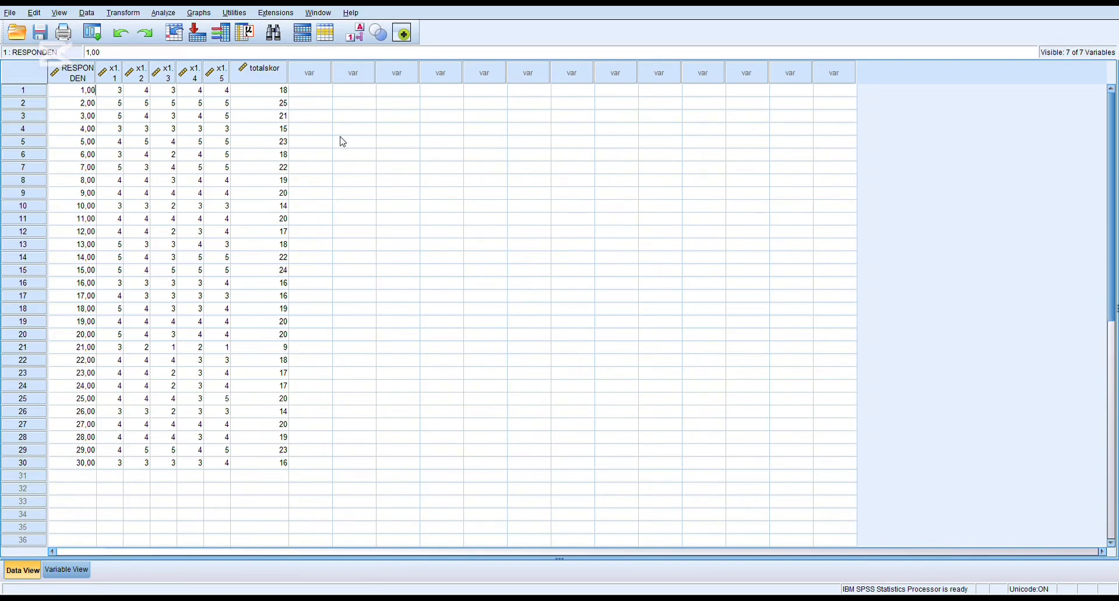
# Run a Reliability Analysis on the KUALITAS LAYANAN (X3) dataset with items X1.1 to X1.5 and the Alpha model
pyautogui.click(162, 18)
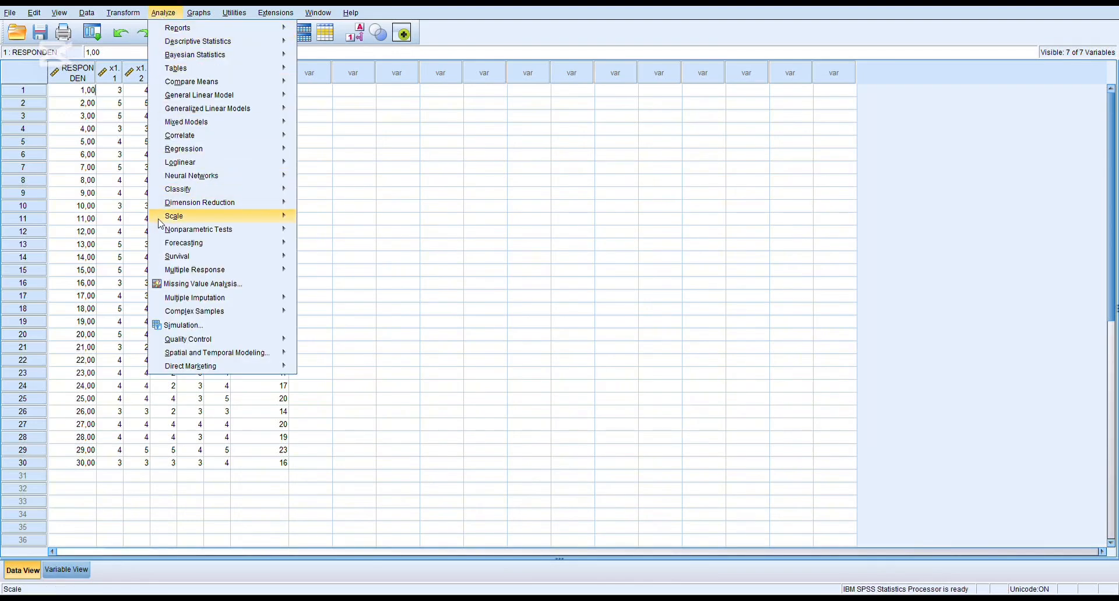
pyautogui.moveTo(162, 219)
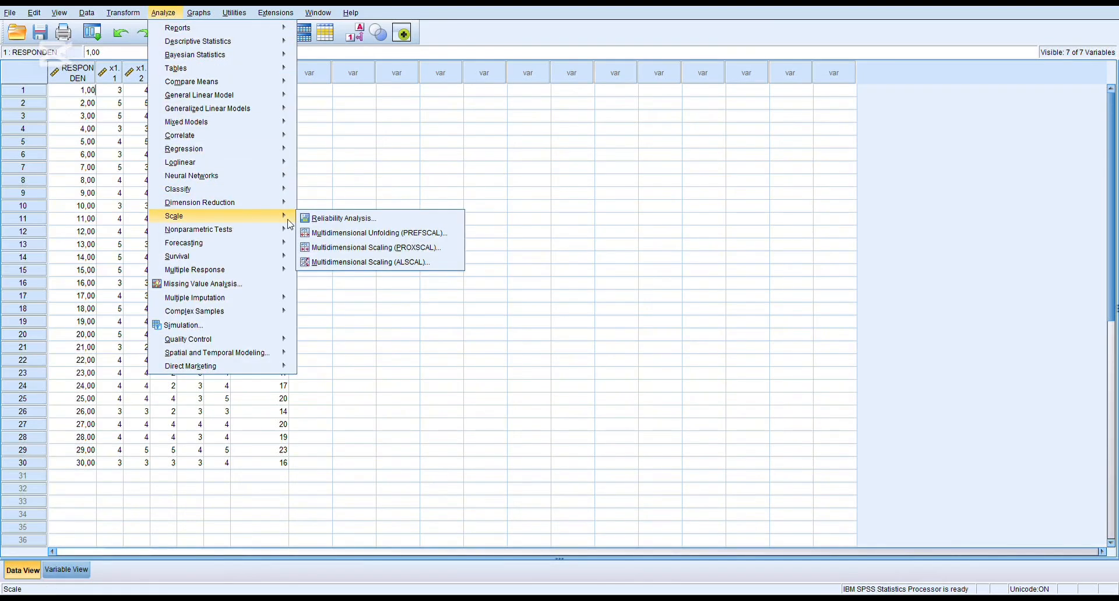
pyautogui.click(406, 222)
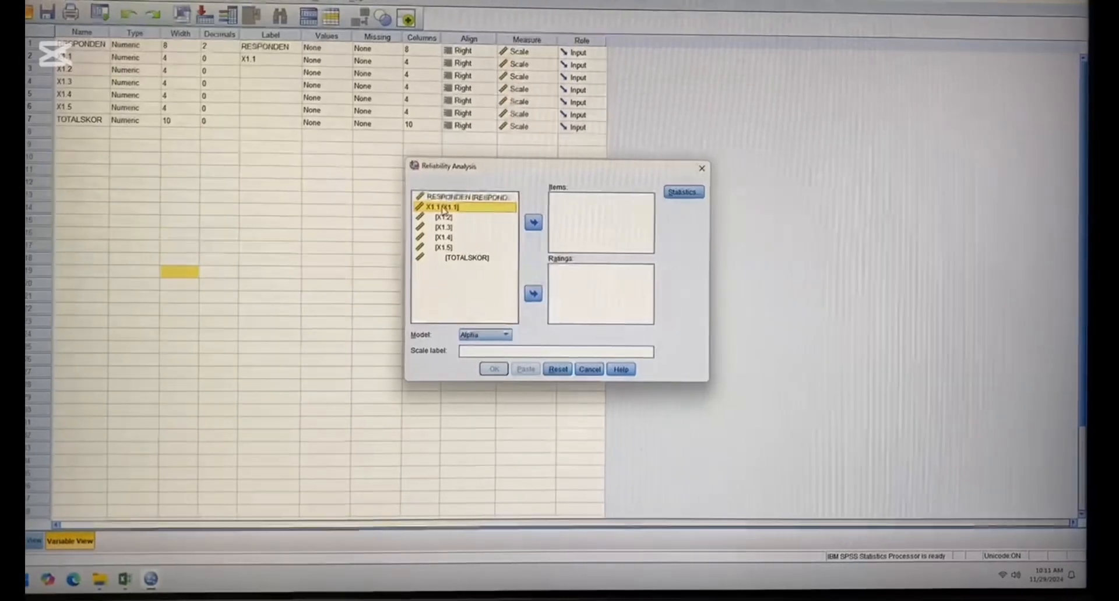
pyautogui.keyDown('shift'); pyautogui.click(446, 247); pyautogui.keyUp('shift')
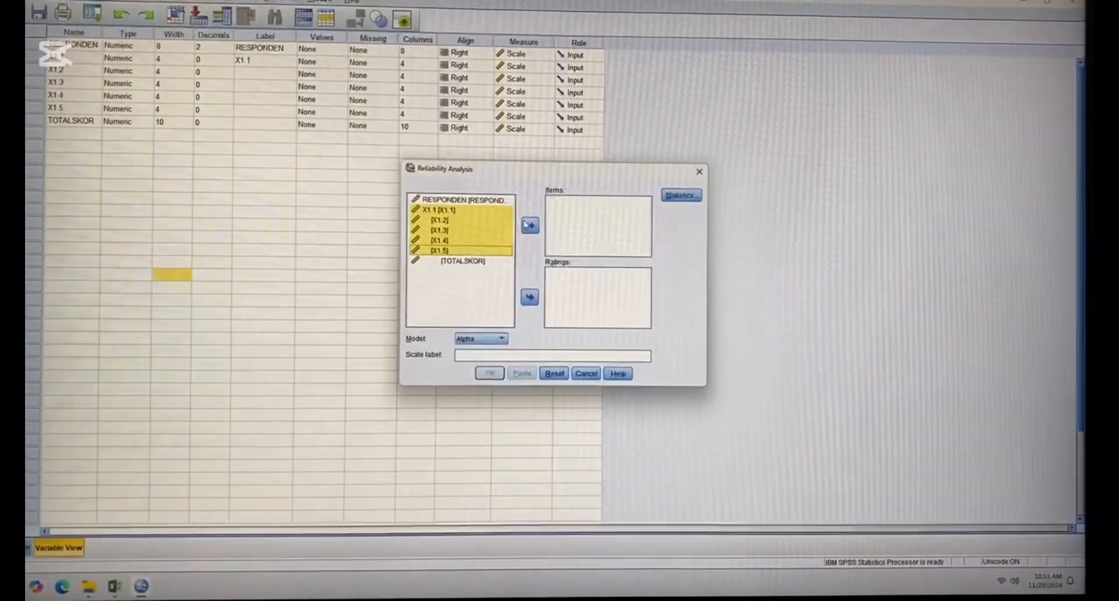
pyautogui.click(530, 222)
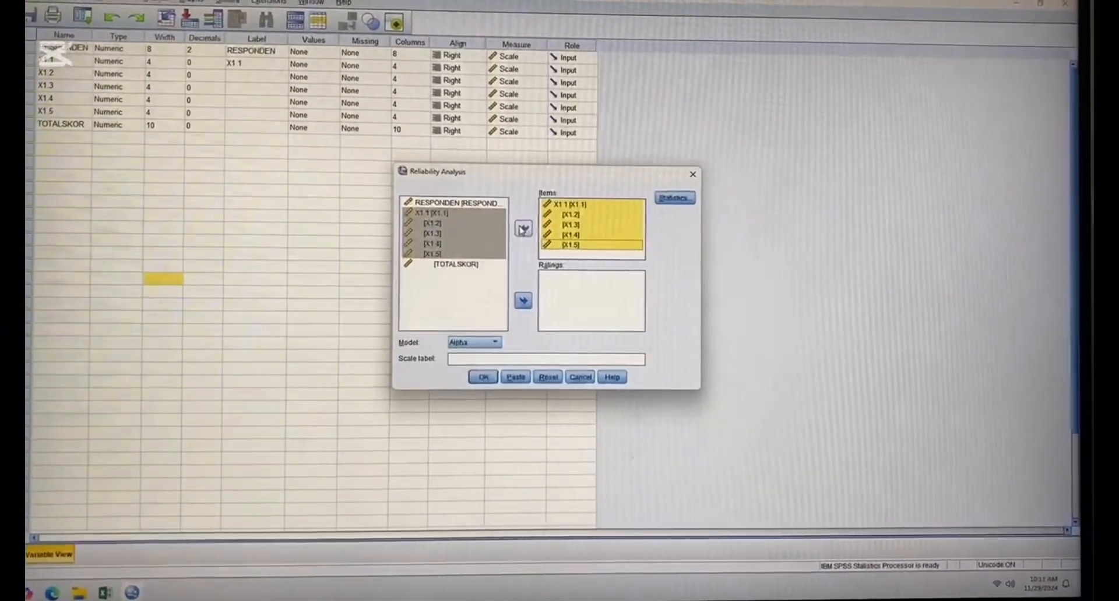
pyautogui.click(482, 373)
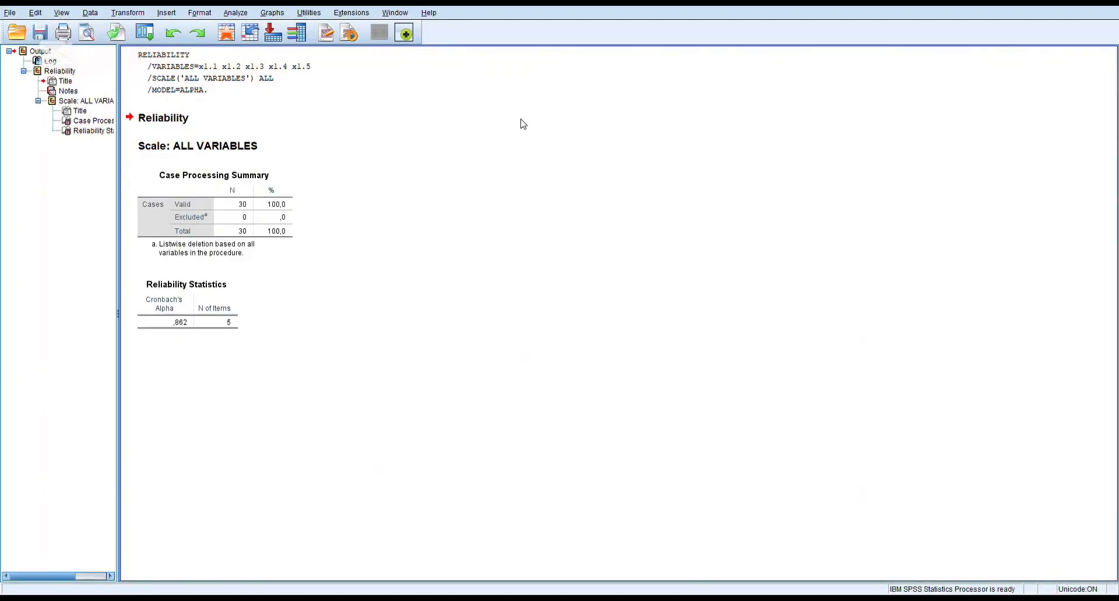
# Return to the X3 dataset and start a Bivariate Correlations analysis with X1.1 to X1.5 and TOTALSKOR as variables
pyautogui.click(189, 75)
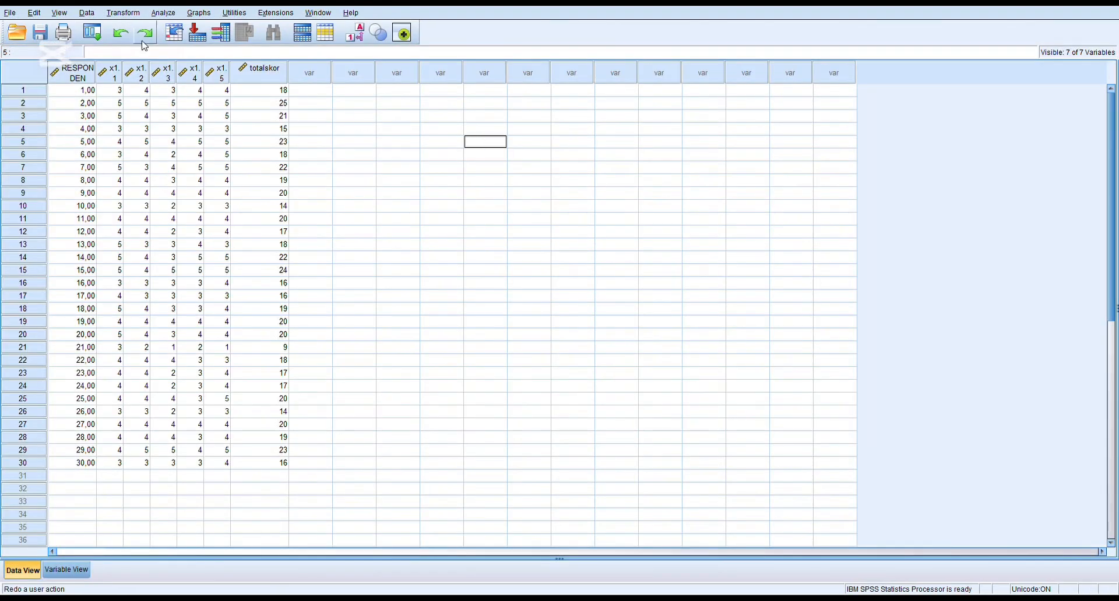
pyautogui.click(163, 13)
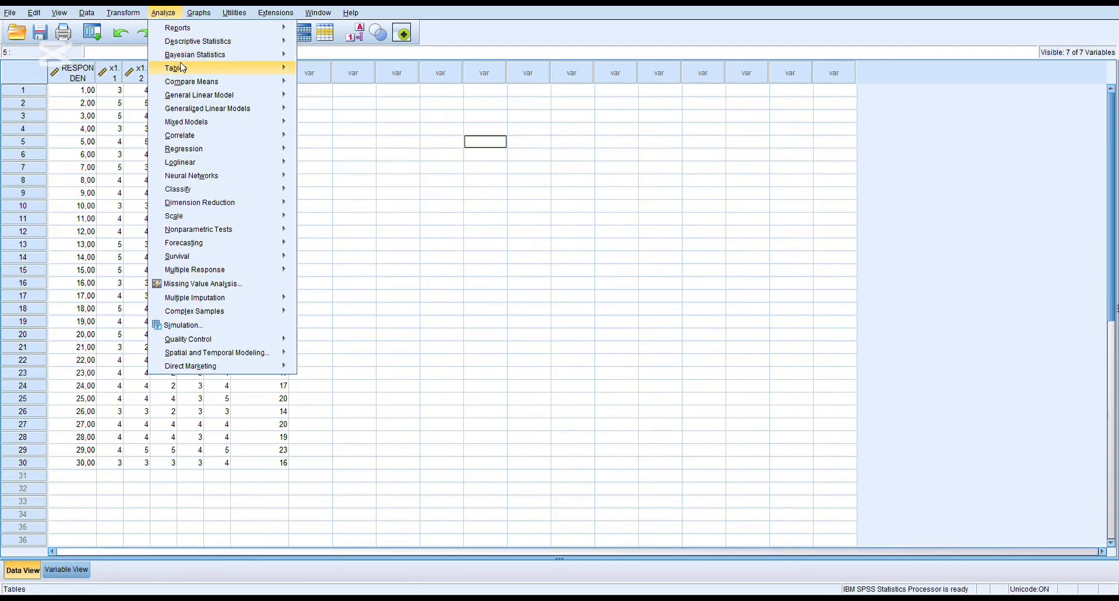
pyautogui.moveTo(186, 86)
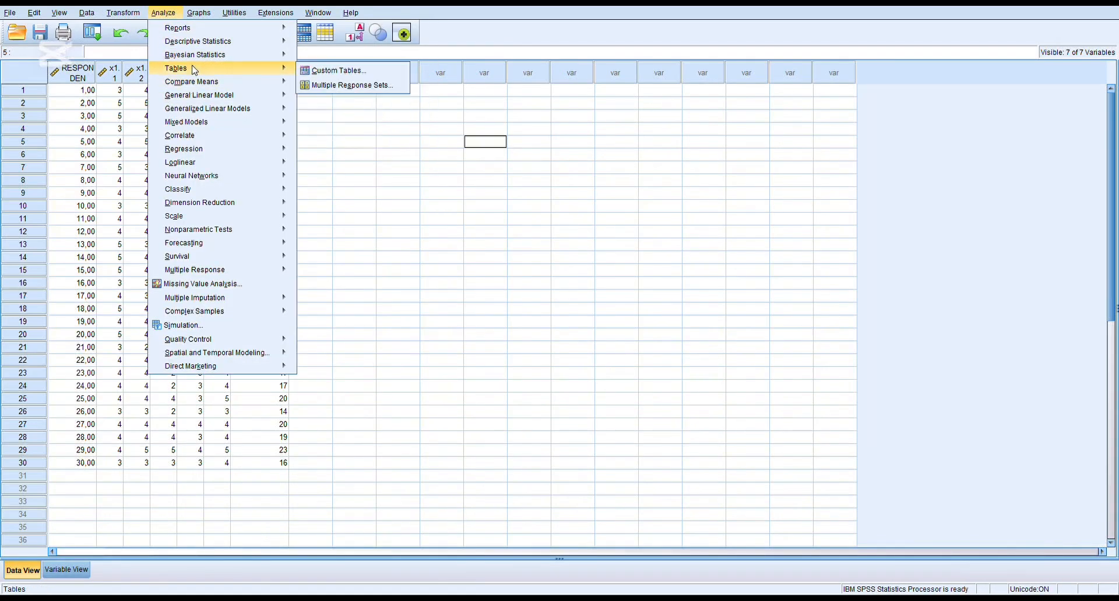
pyautogui.moveTo(204, 136)
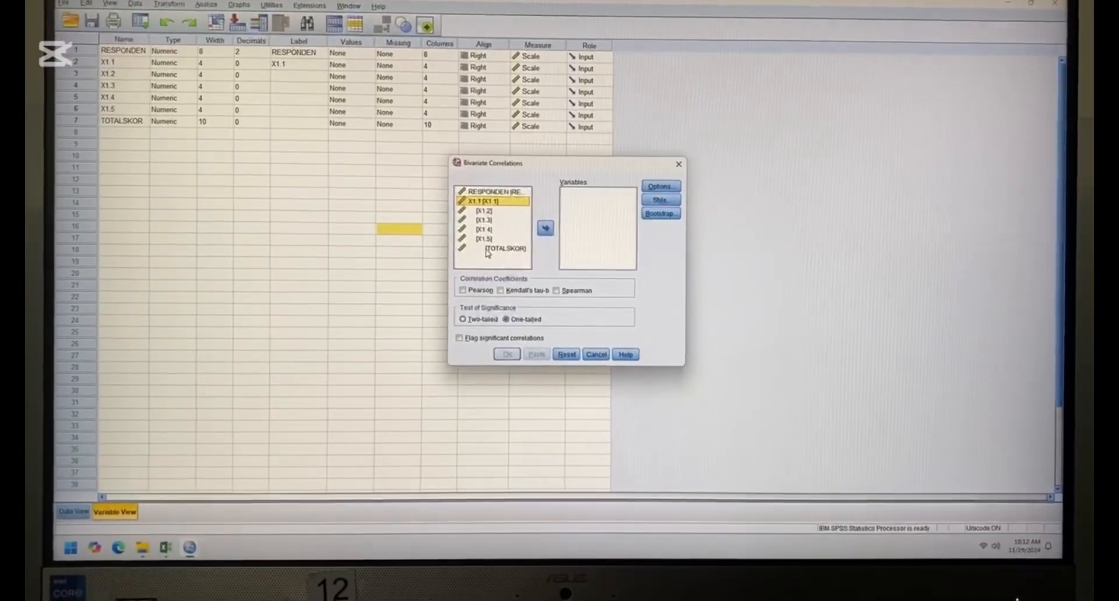
pyautogui.click(492, 251)
pyautogui.click(493, 202)
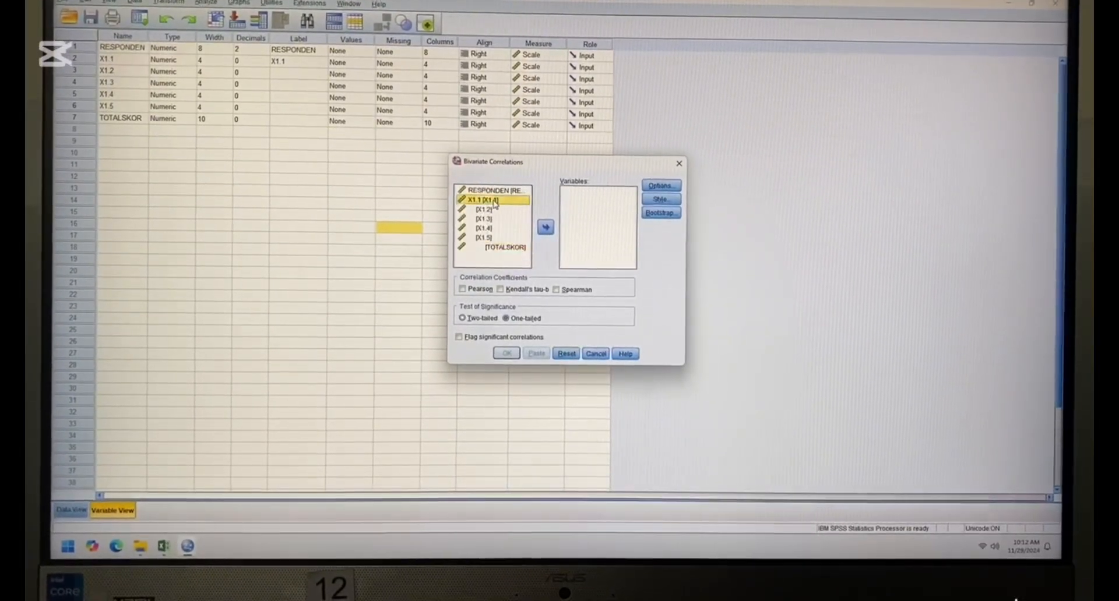
pyautogui.keyDown('shift'); pyautogui.click(492, 247); pyautogui.keyUp('shift')
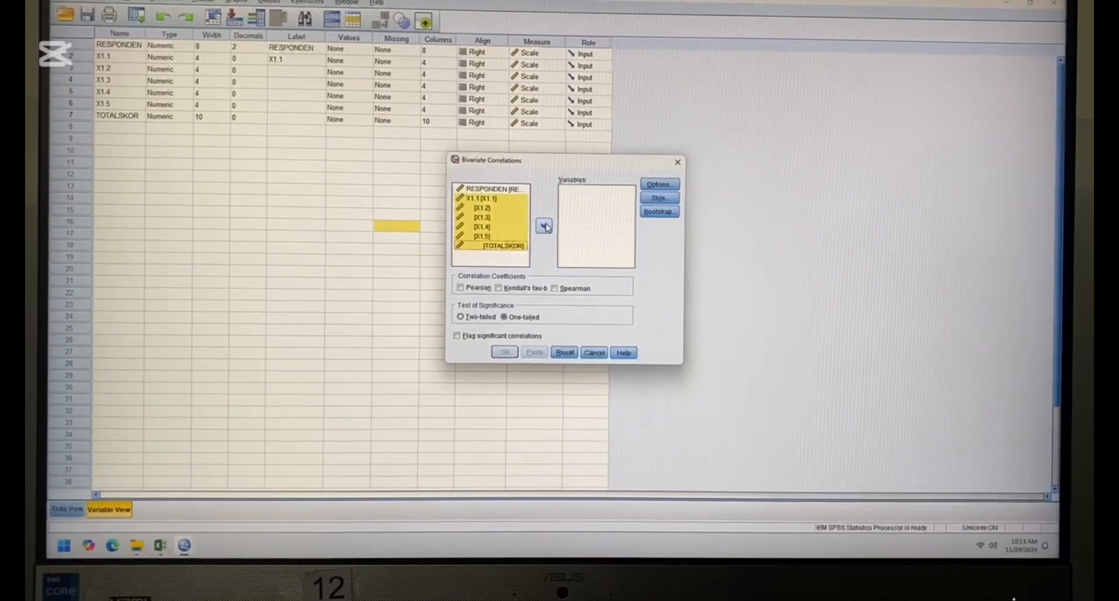
pyautogui.click(543, 226)
# Run the X3 correlations with the Pearson coefficient, a two-tailed significance test and significant correlations flagged
pyautogui.click(460, 286)
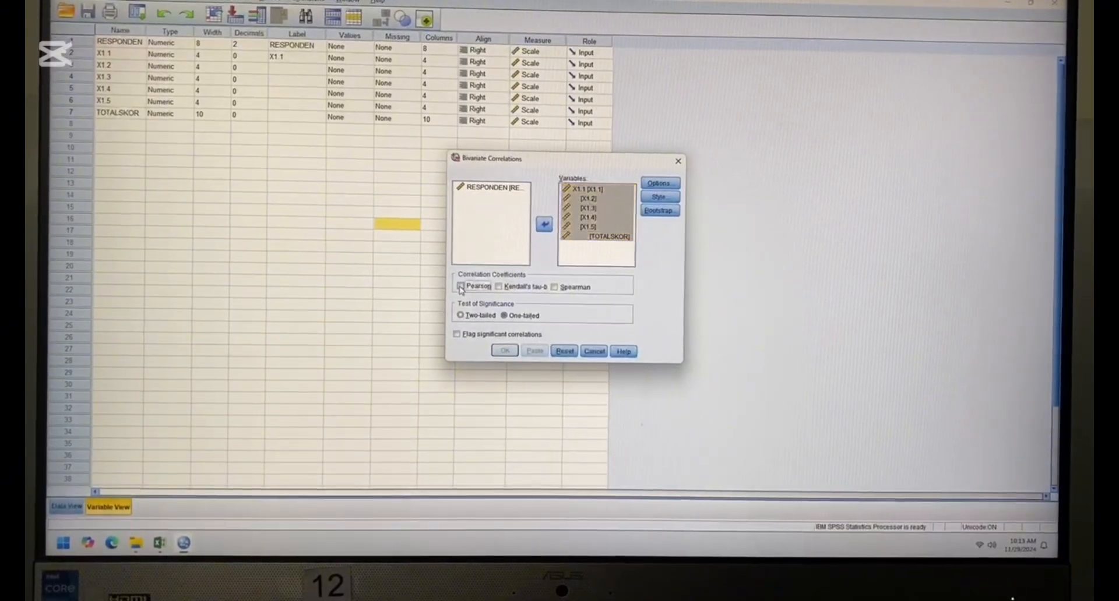
pyautogui.click(459, 313)
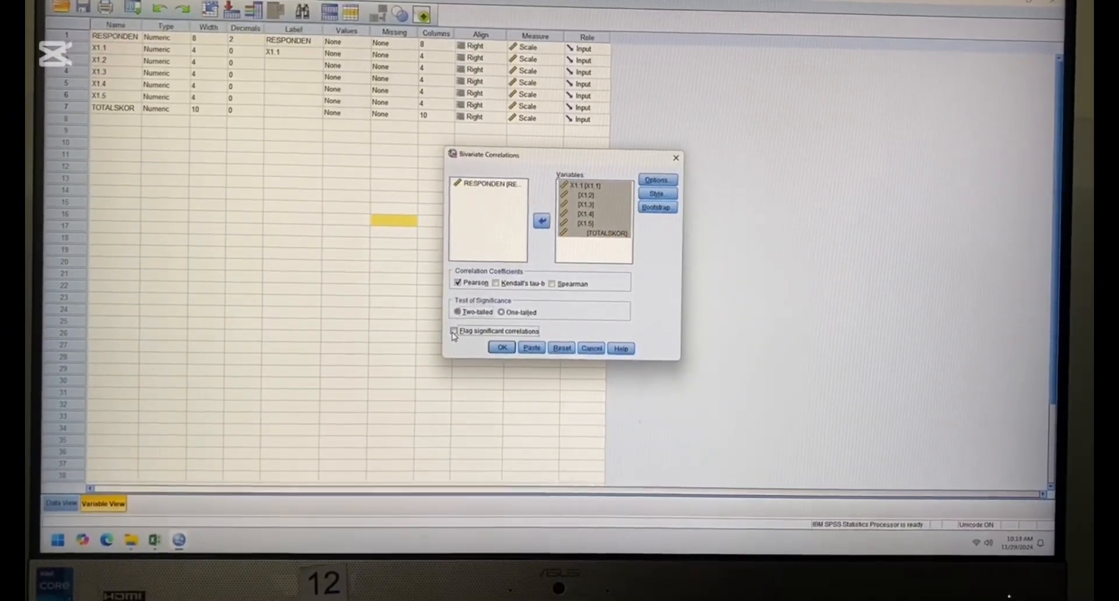
pyautogui.click(455, 332)
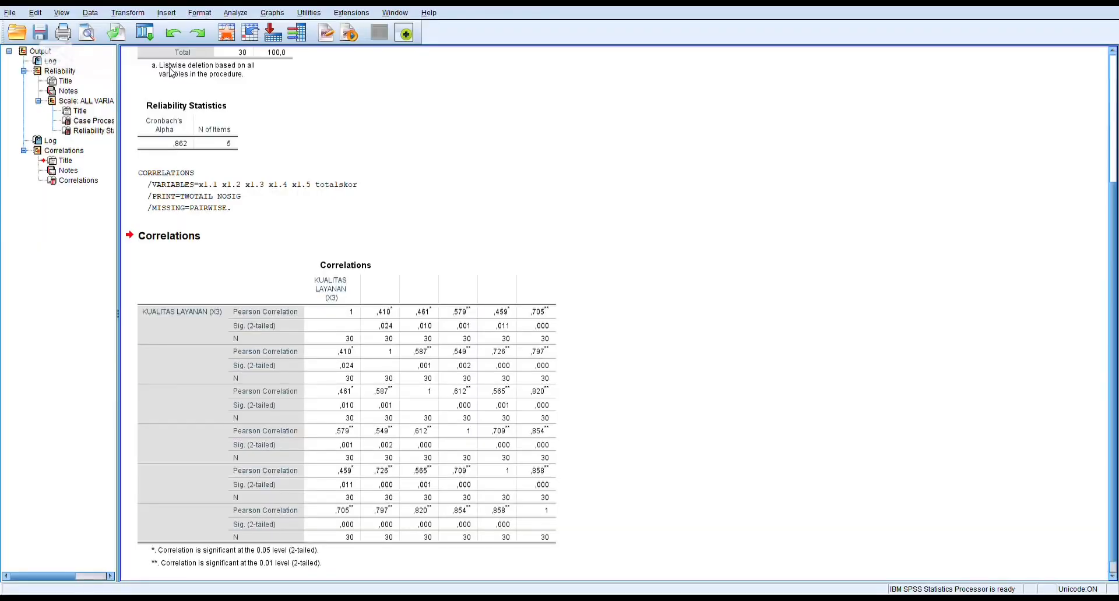
# Compare the Pearson correlations for KUALITAS LAYANAN (X3) with the critical values in the r table PDF for df = 1 - 50
pyautogui.click(178, 375)
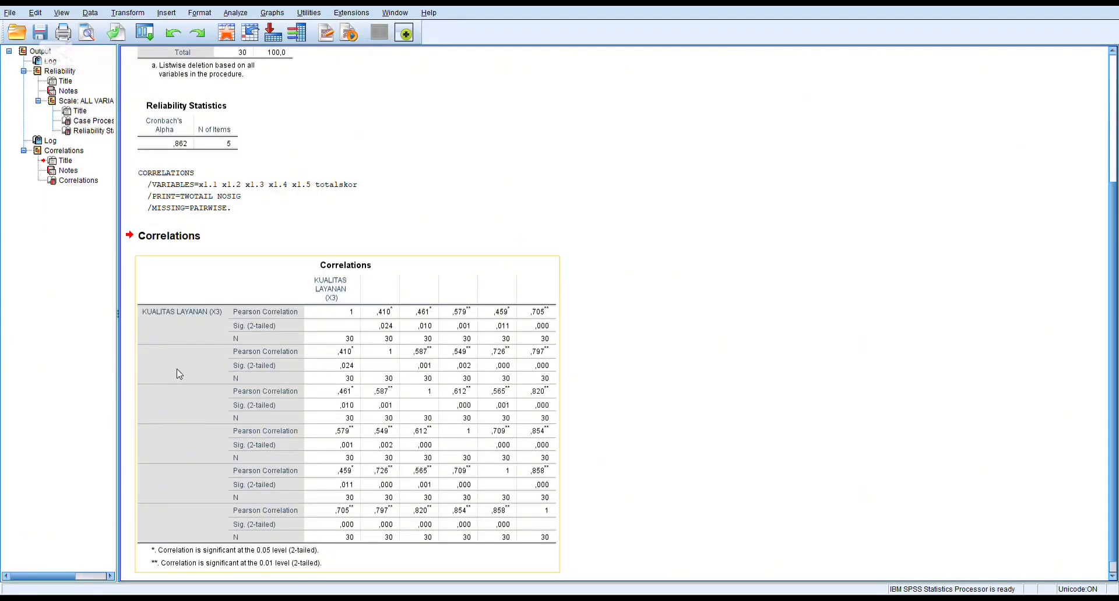
pyautogui.scroll(-1, 181, 376)
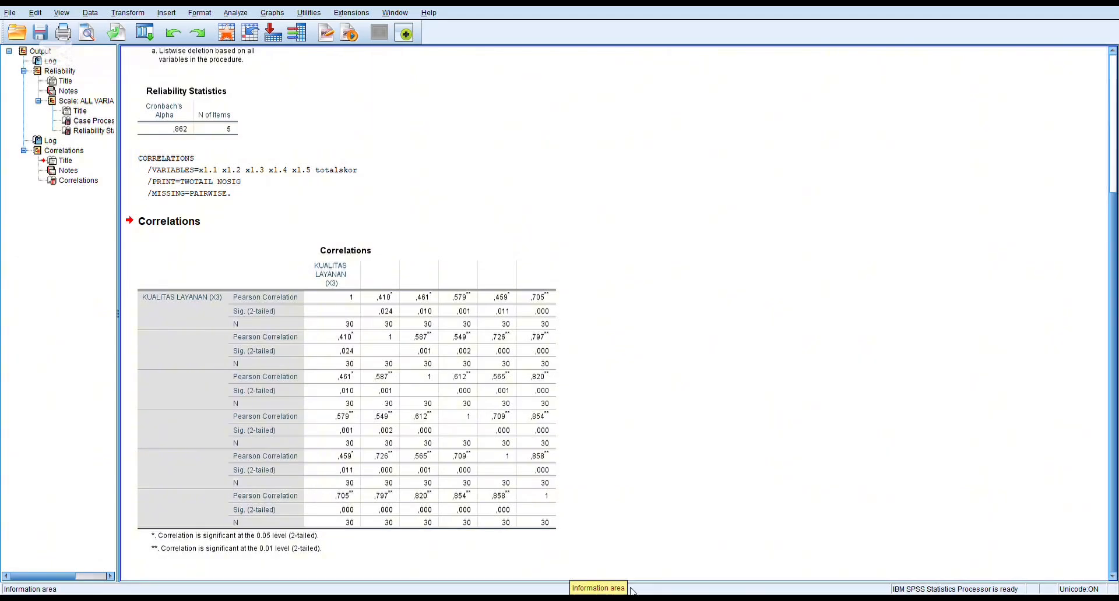
pyautogui.click(421, 598)
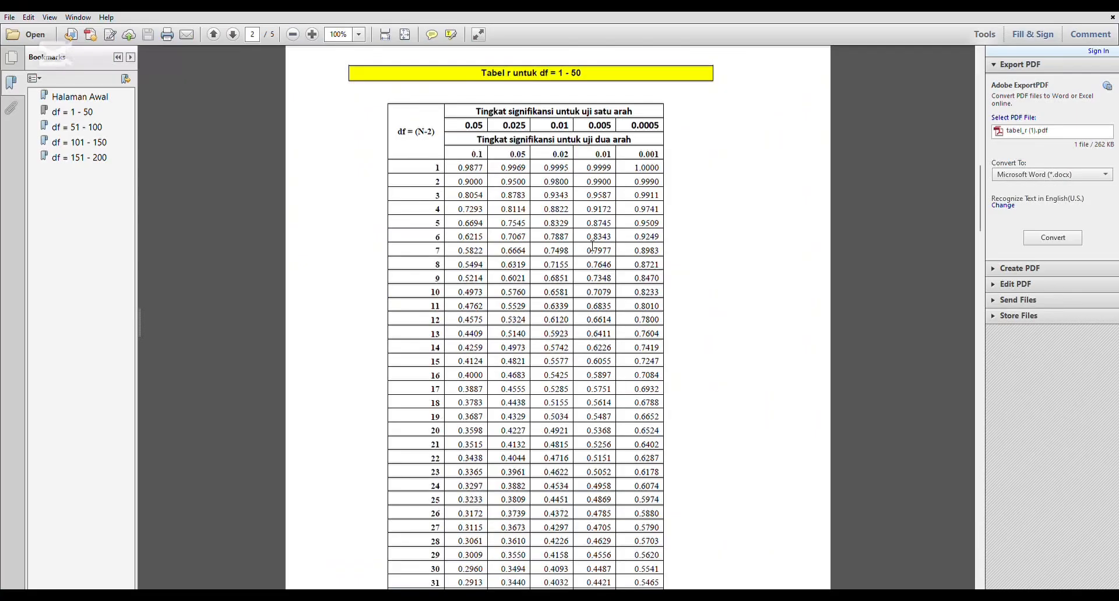
pyautogui.scroll(-1, 592, 247)
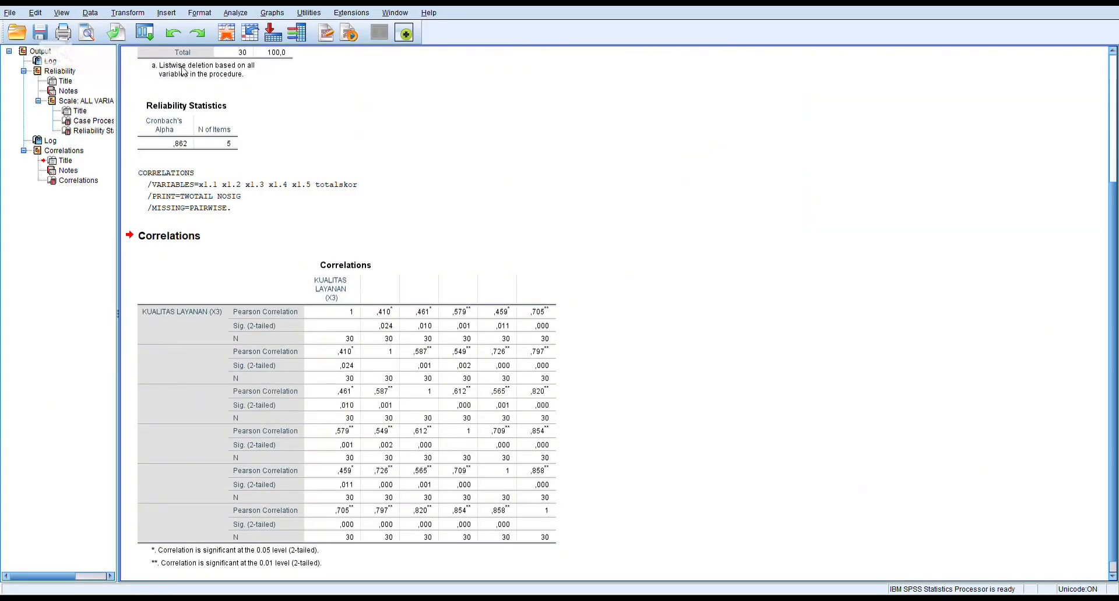
pyautogui.click(179, 374)
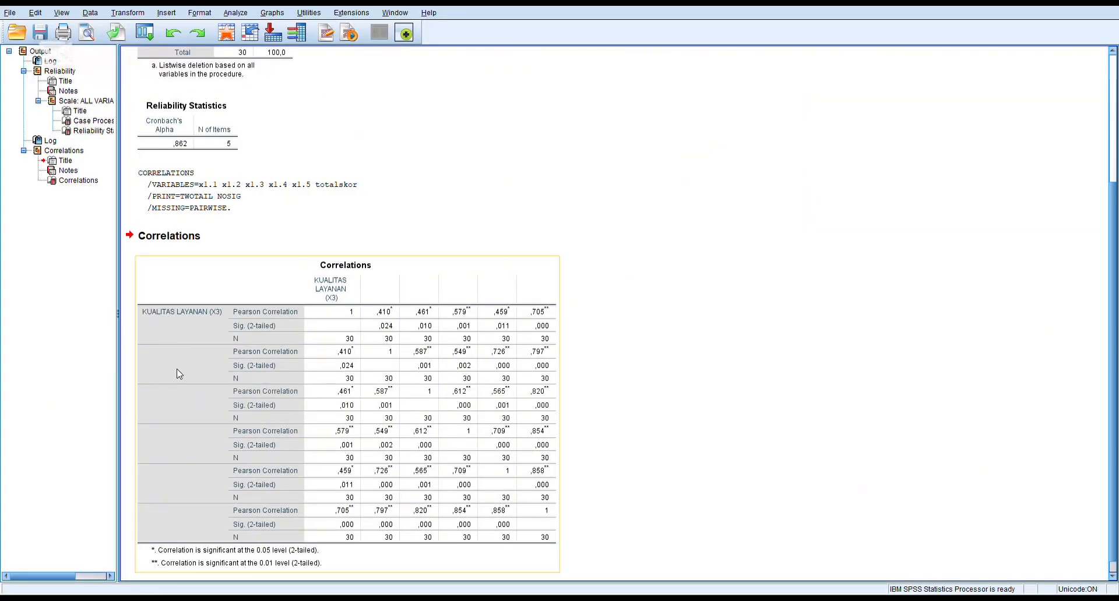
pyautogui.scroll(-1, 181, 373)
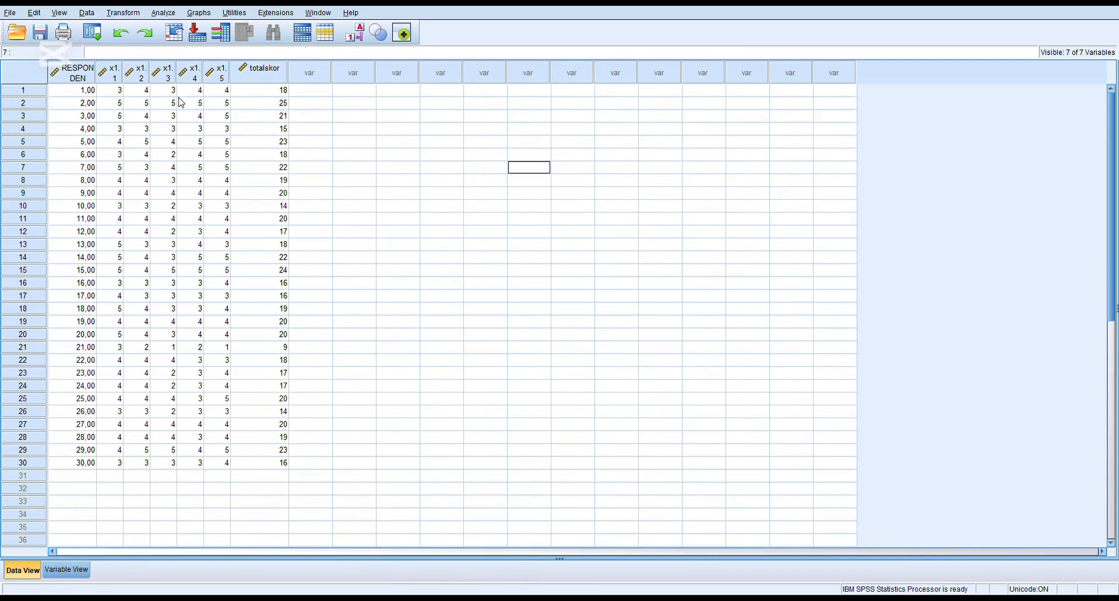
# Start an Explore analysis on the X3 dataset with X1.1 to X1.5 in the dependent list
pyautogui.click(163, 12)
pyautogui.moveTo(181, 46)
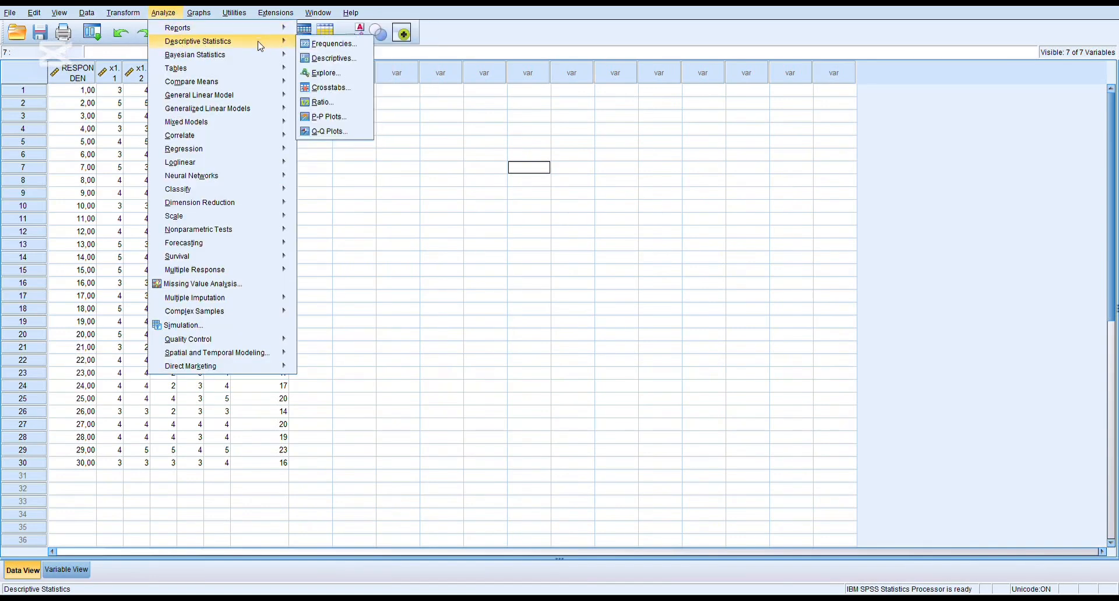
pyautogui.moveTo(239, 41)
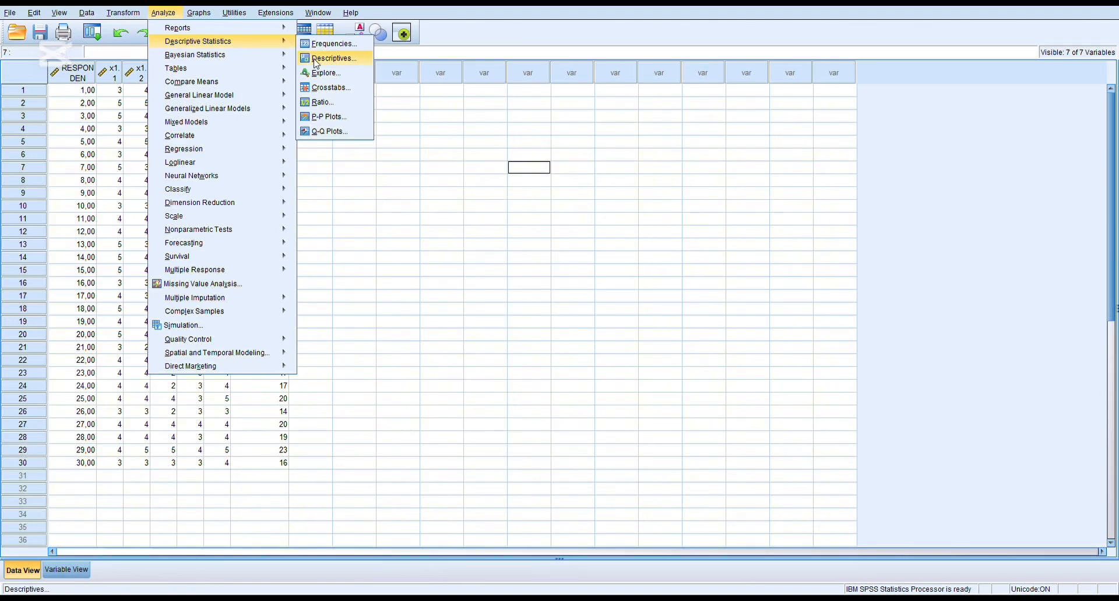
pyautogui.click(335, 74)
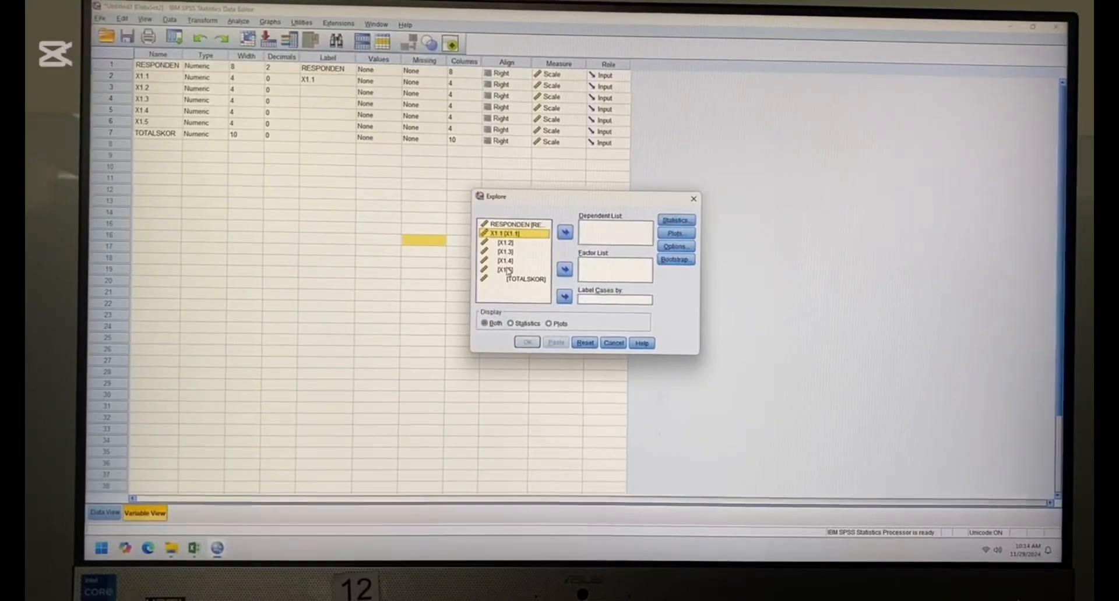
pyautogui.keyDown('shift'); pyautogui.click(506, 270); pyautogui.keyUp('shift')
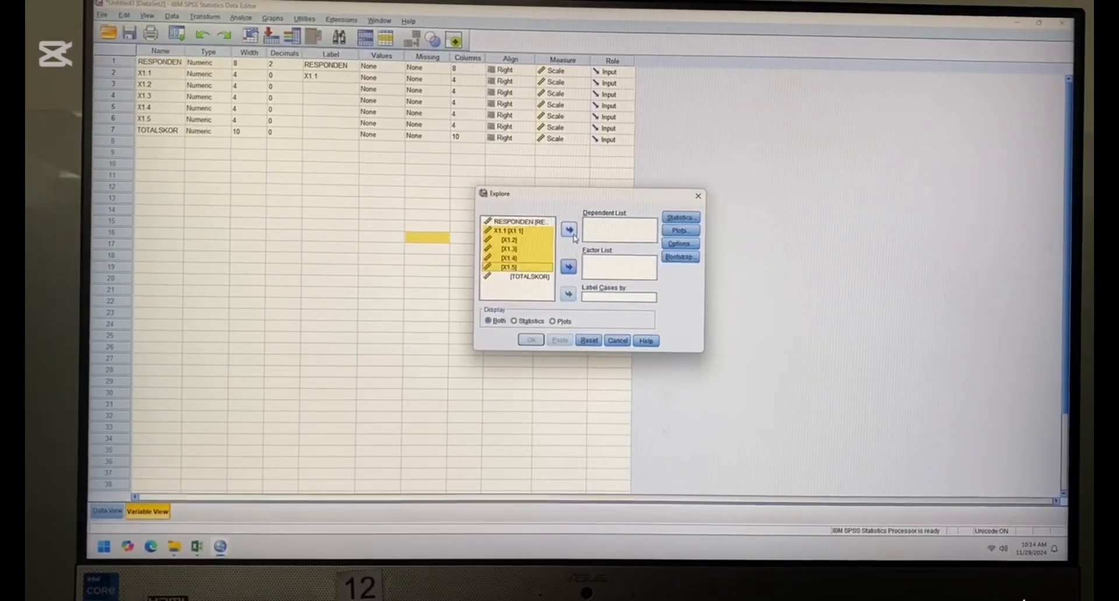
pyautogui.click(566, 232)
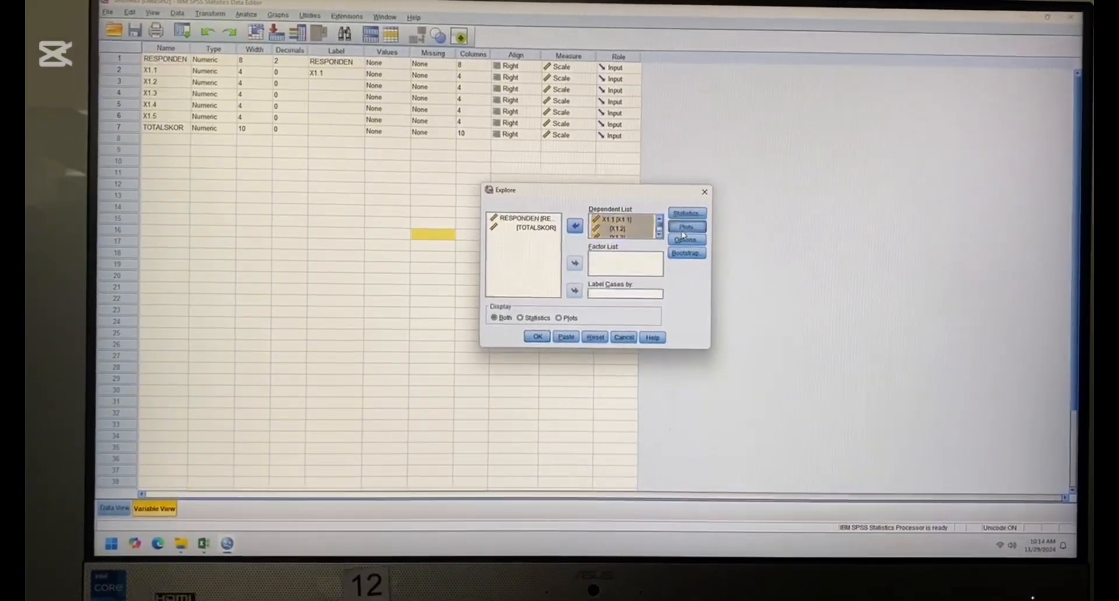
# Add normality plots with tests to the X3 Explore analysis and run it
pyautogui.click(677, 232)
pyautogui.click(532, 257)
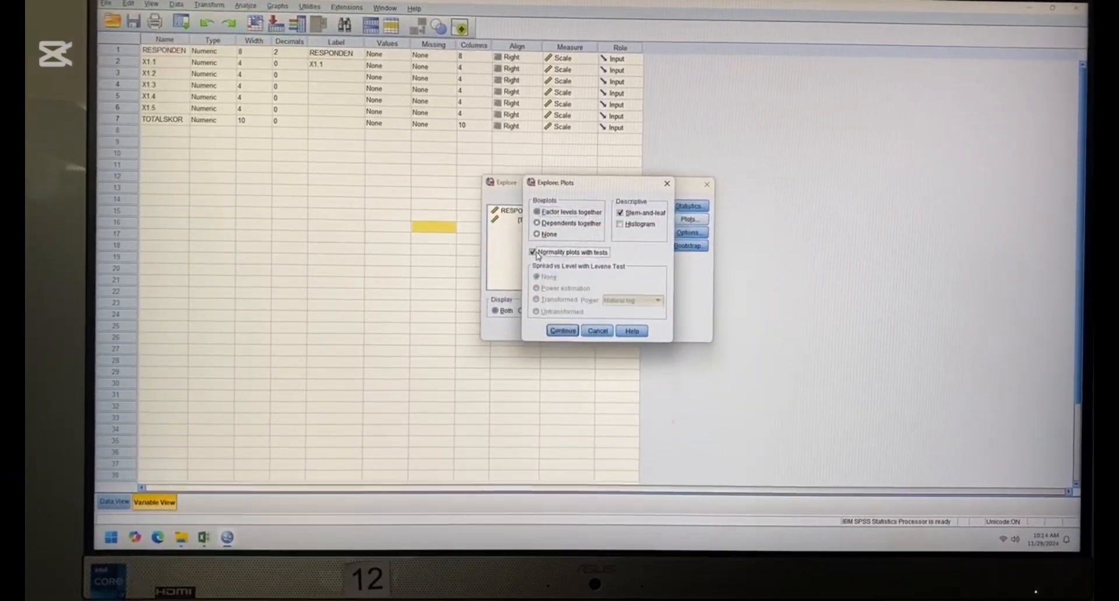
pyautogui.click(561, 330)
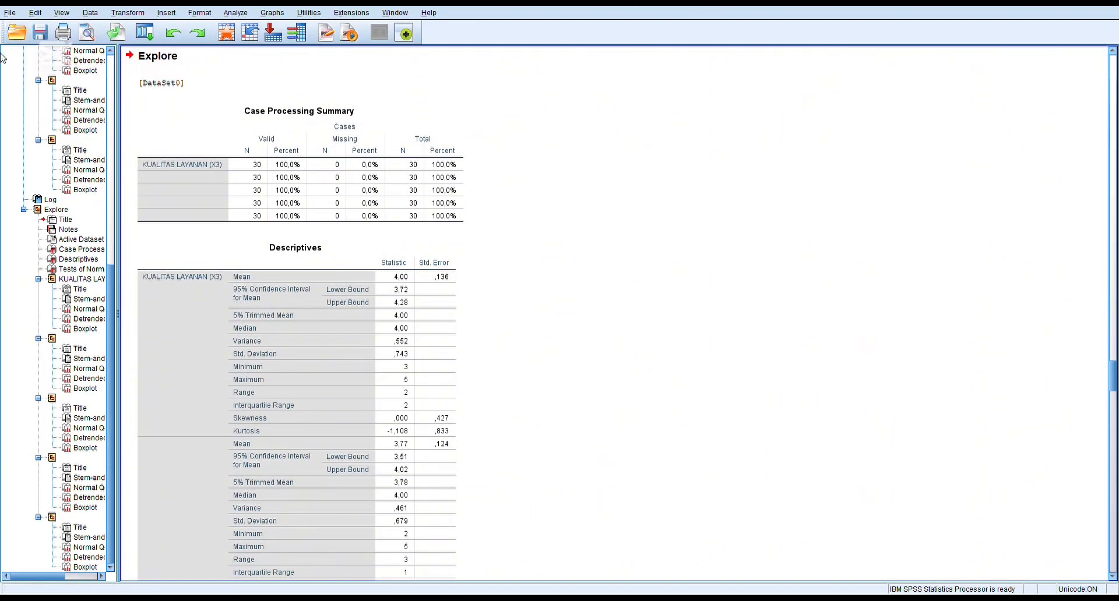
# Review the Explore output for KUALITAS LAYANAN (X3), from the descriptives to the Tests of Normality table
pyautogui.click(411, 204)
pyautogui.click(376, 172)
pyautogui.scroll(-10, 377, 175)
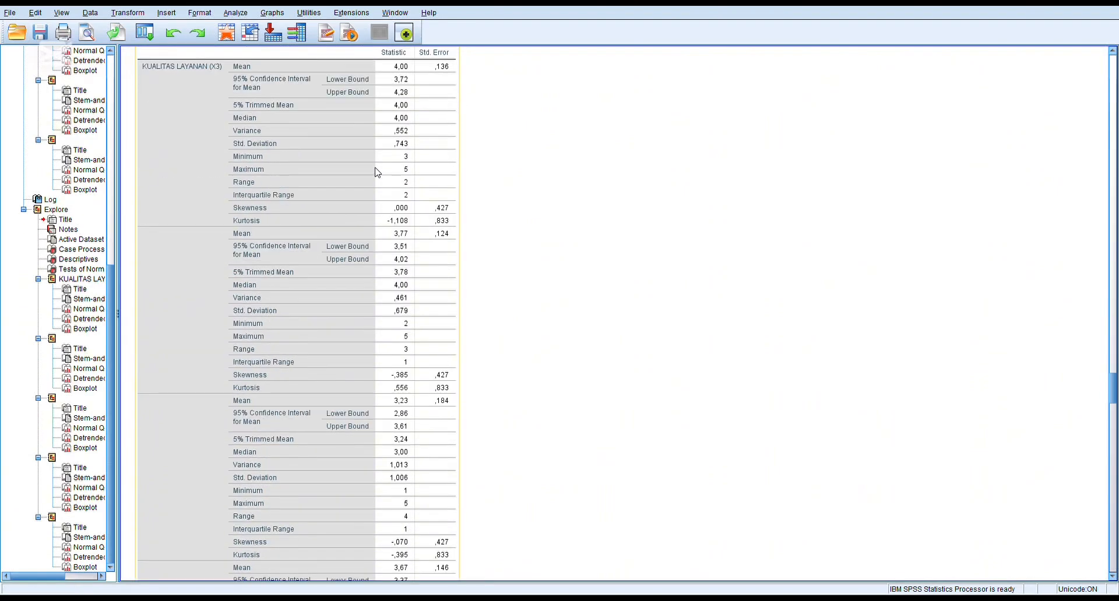
pyautogui.scroll(-3, 377, 178)
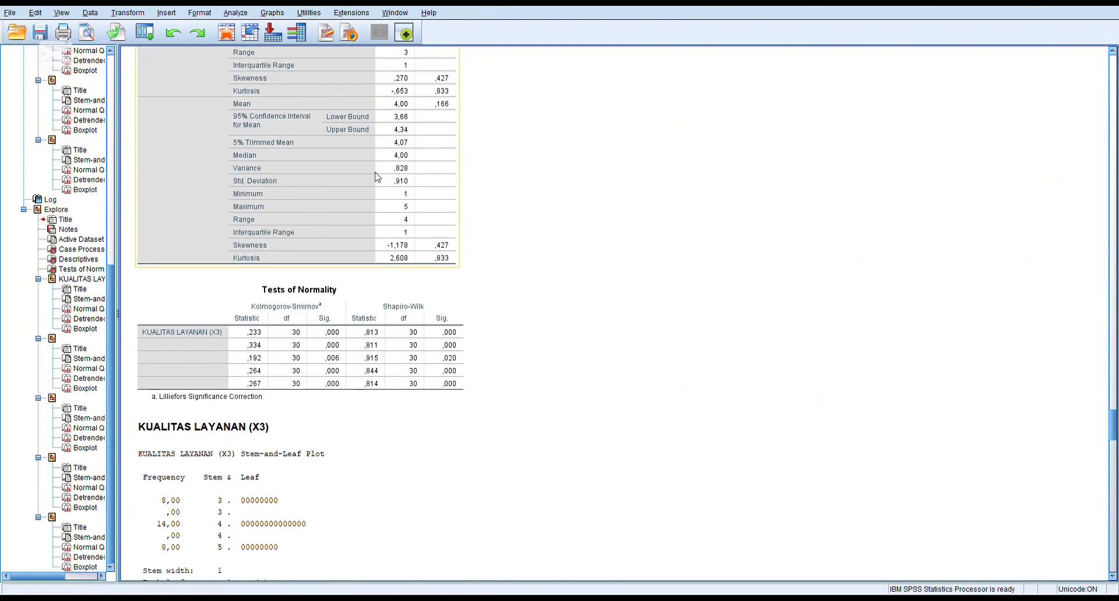
pyautogui.scroll(3, 376, 173)
pyautogui.scroll(-5, 389, 163)
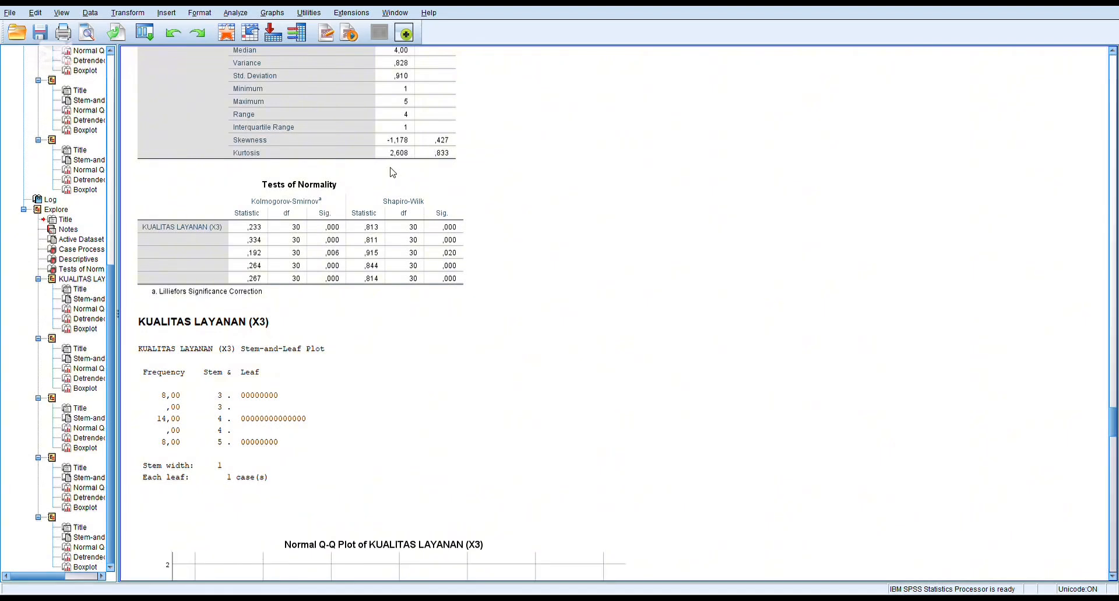